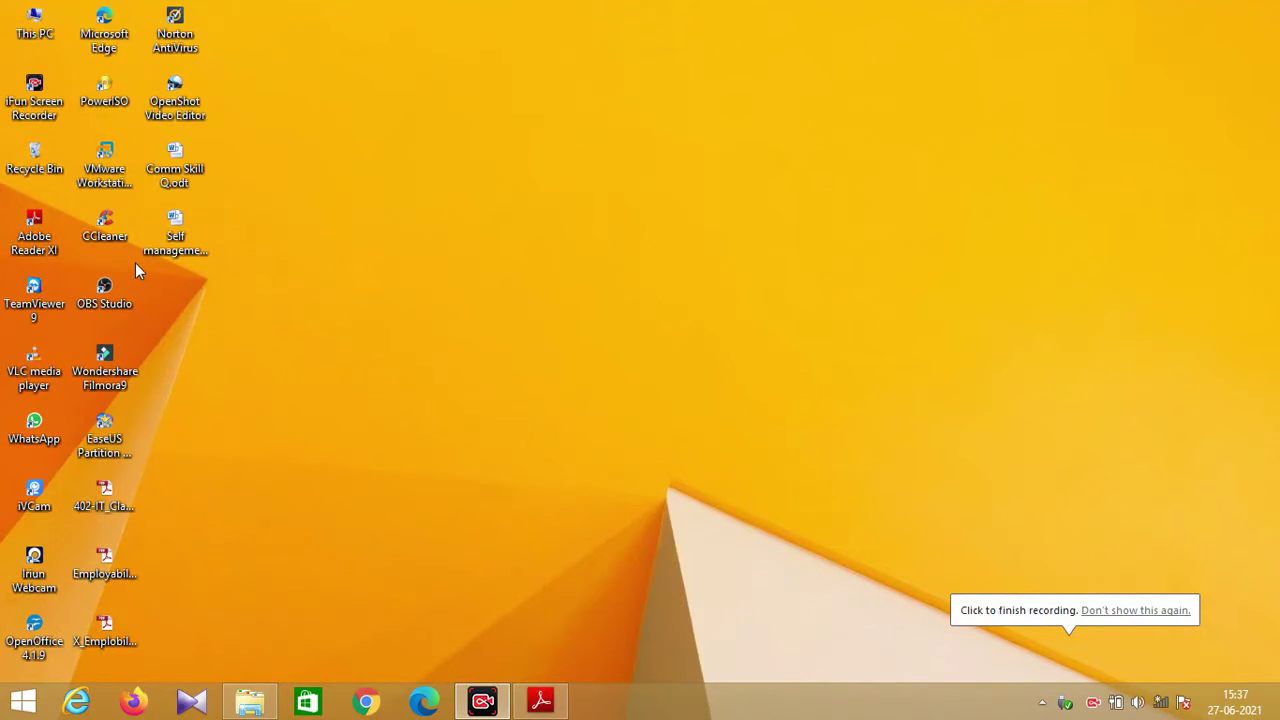
# Step: Check the drives listed in This PC, close it, and open Disk Management in Computer Management
pyautogui.doubleClick(34, 34)
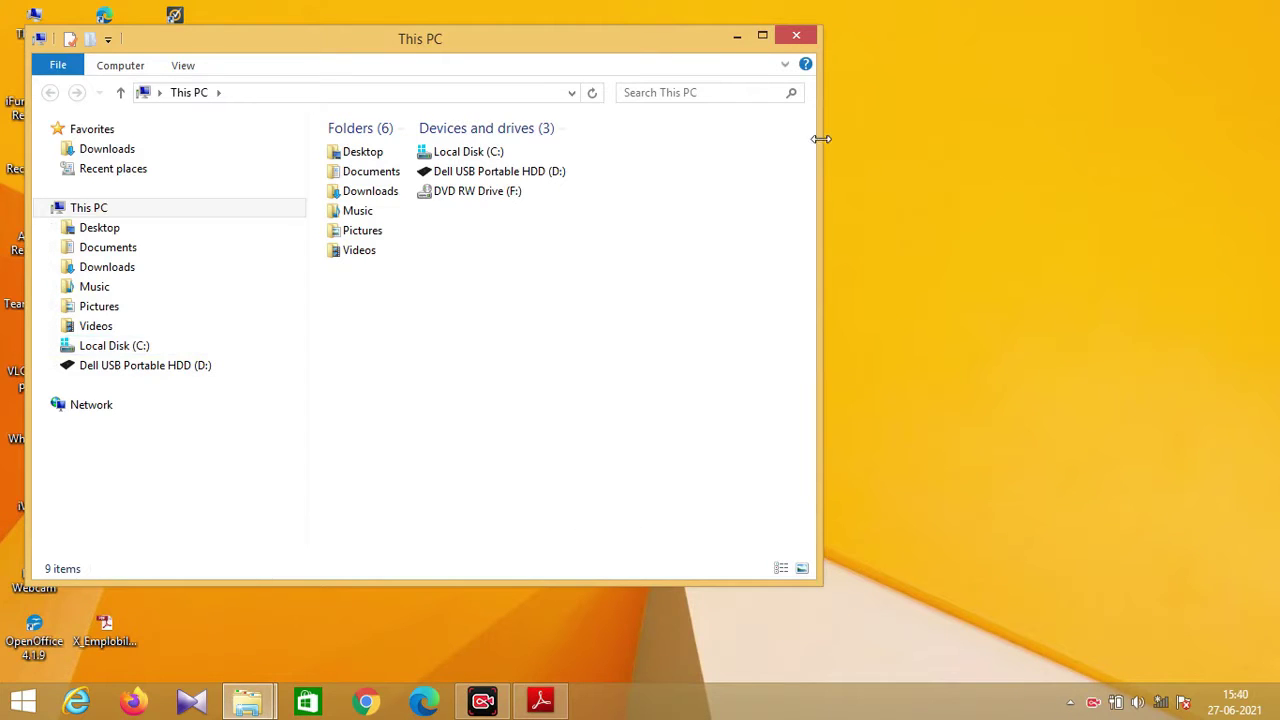
pyautogui.click(794, 35)
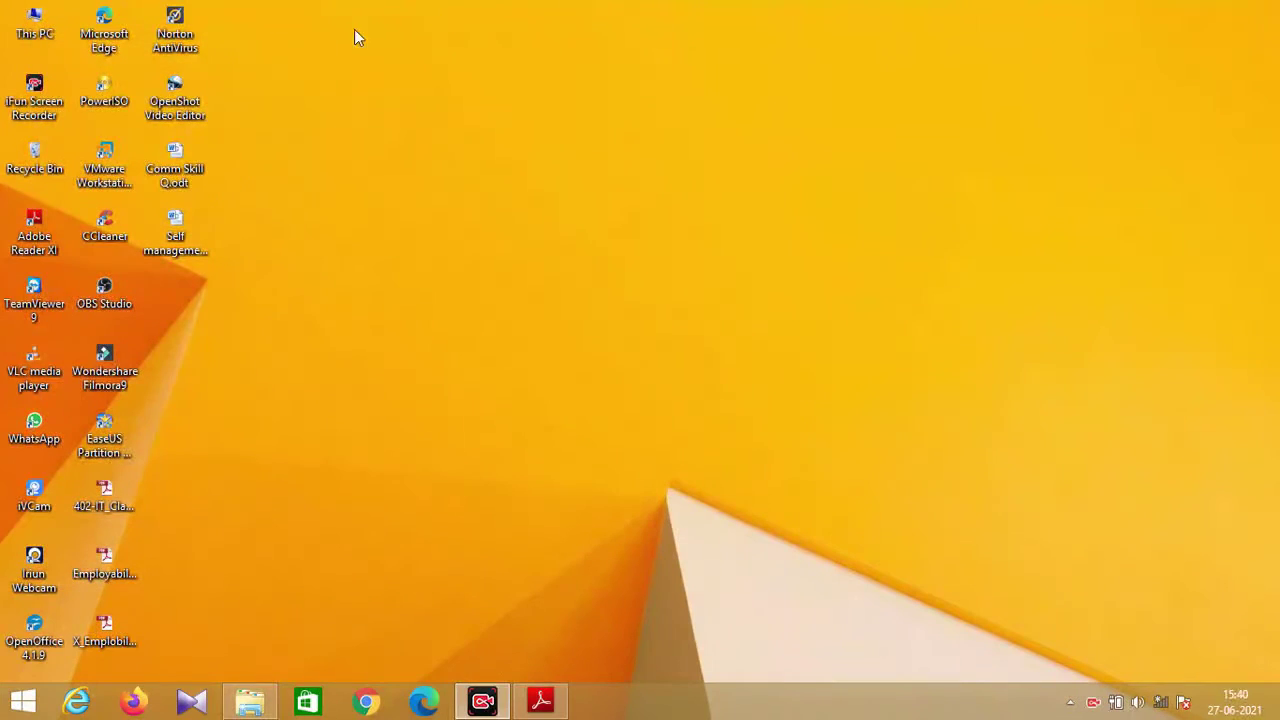
pyautogui.rightClick(27, 33)
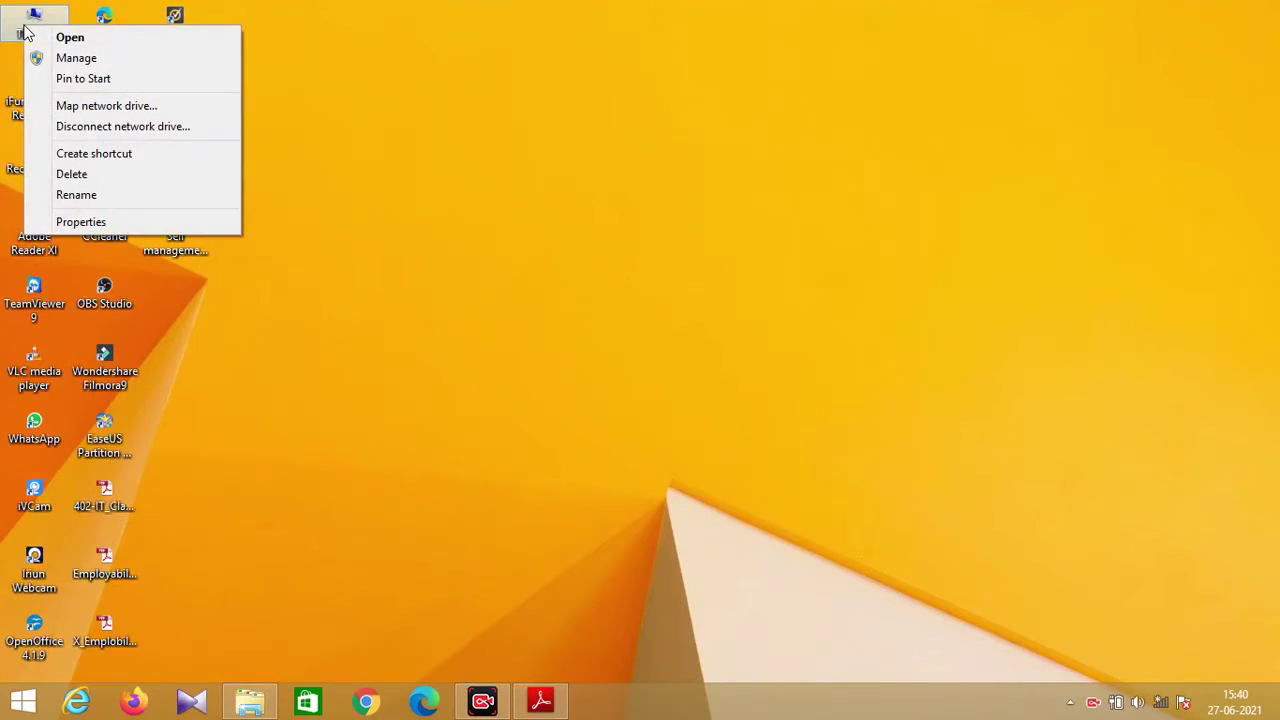
pyautogui.click(74, 60)
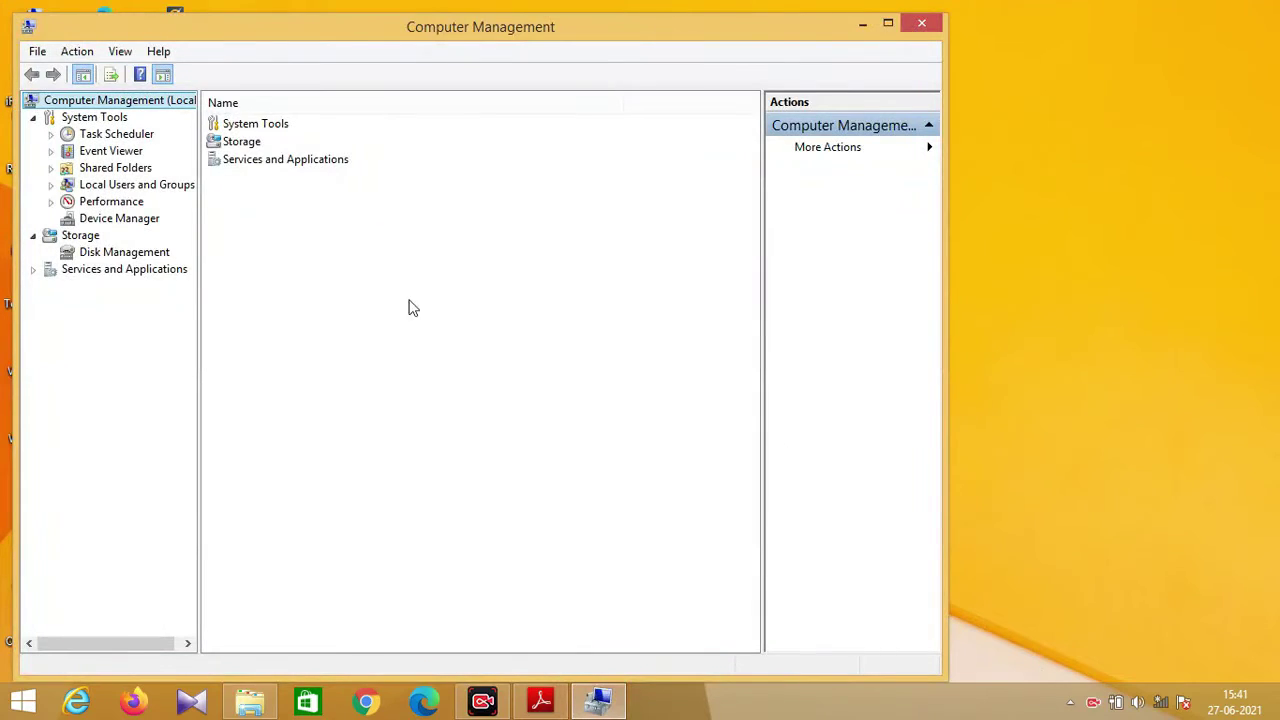
pyautogui.click(136, 256)
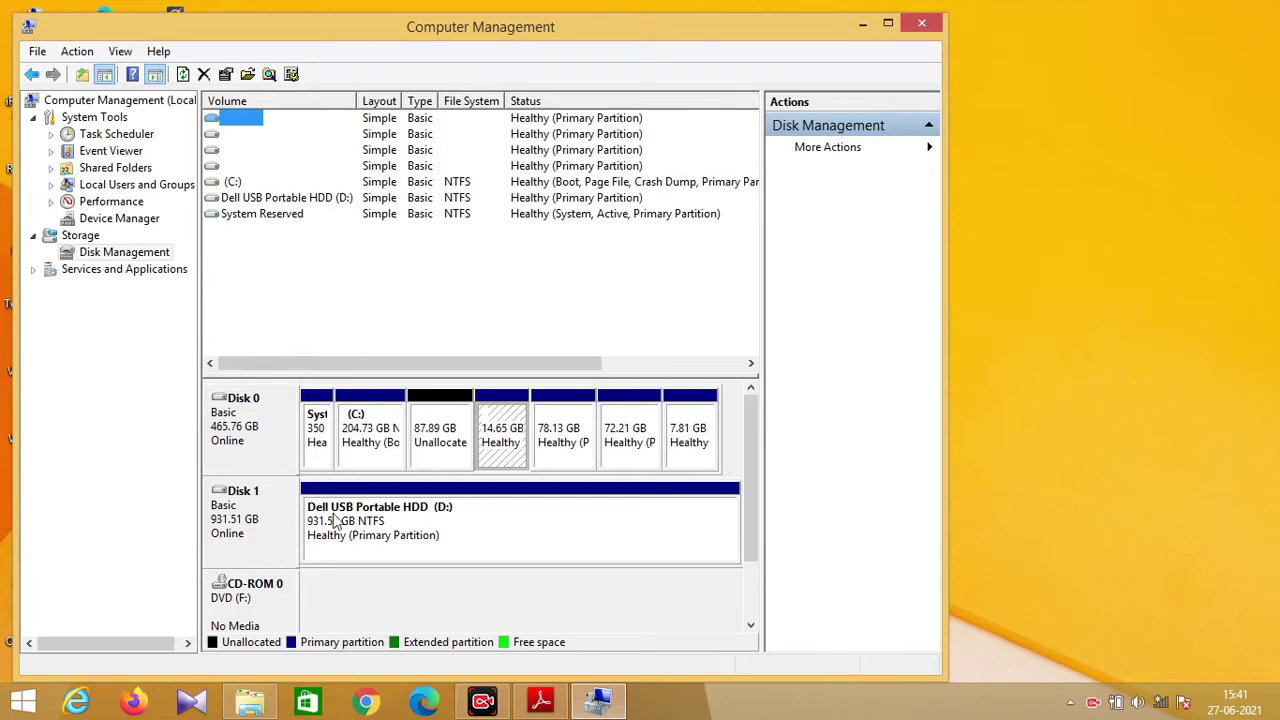
# Step: Delete the Dell USB Portable HDD (D:) volume on Disk 1, accepting the erasure of its data
pyautogui.rightClick(418, 520)
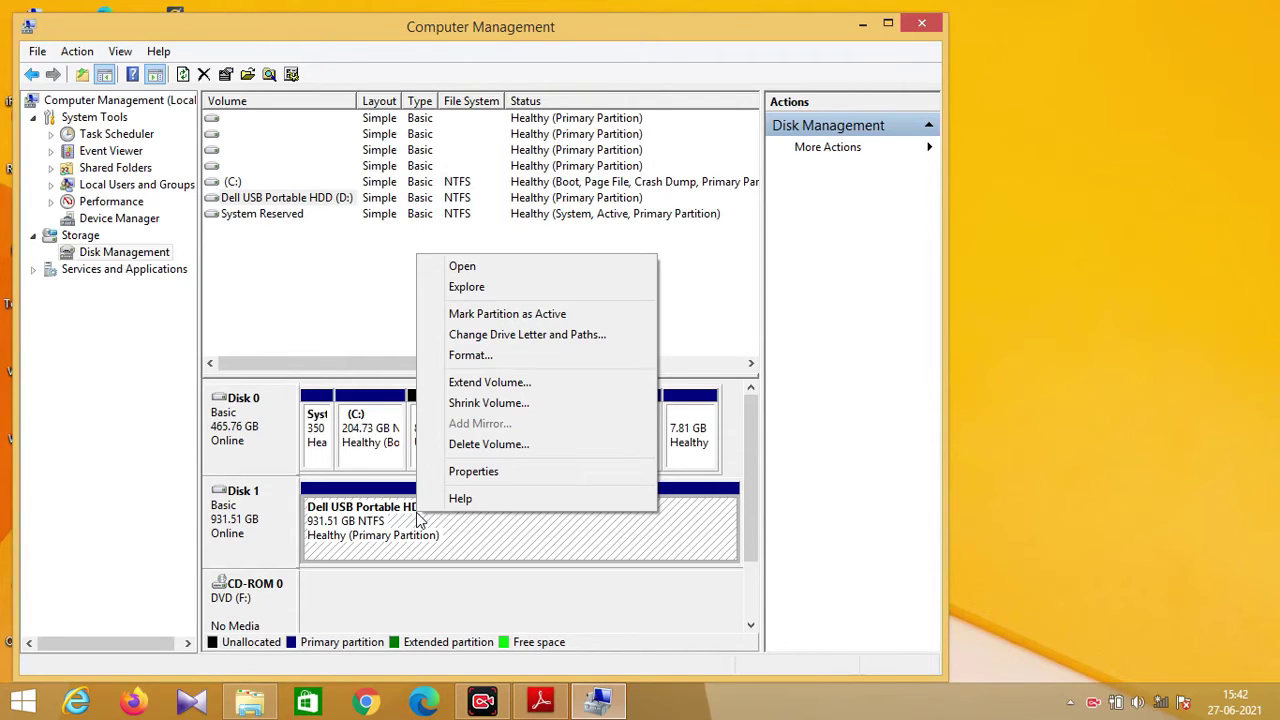
pyautogui.click(505, 452)
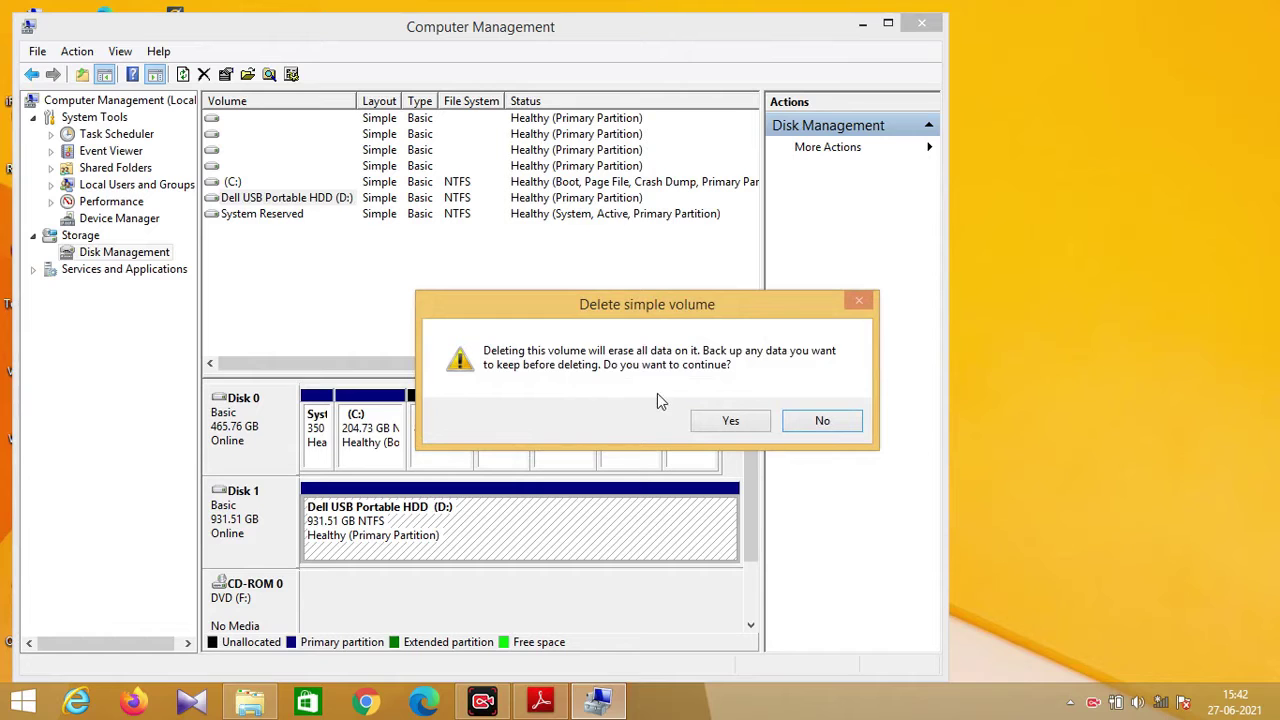
pyautogui.click(733, 421)
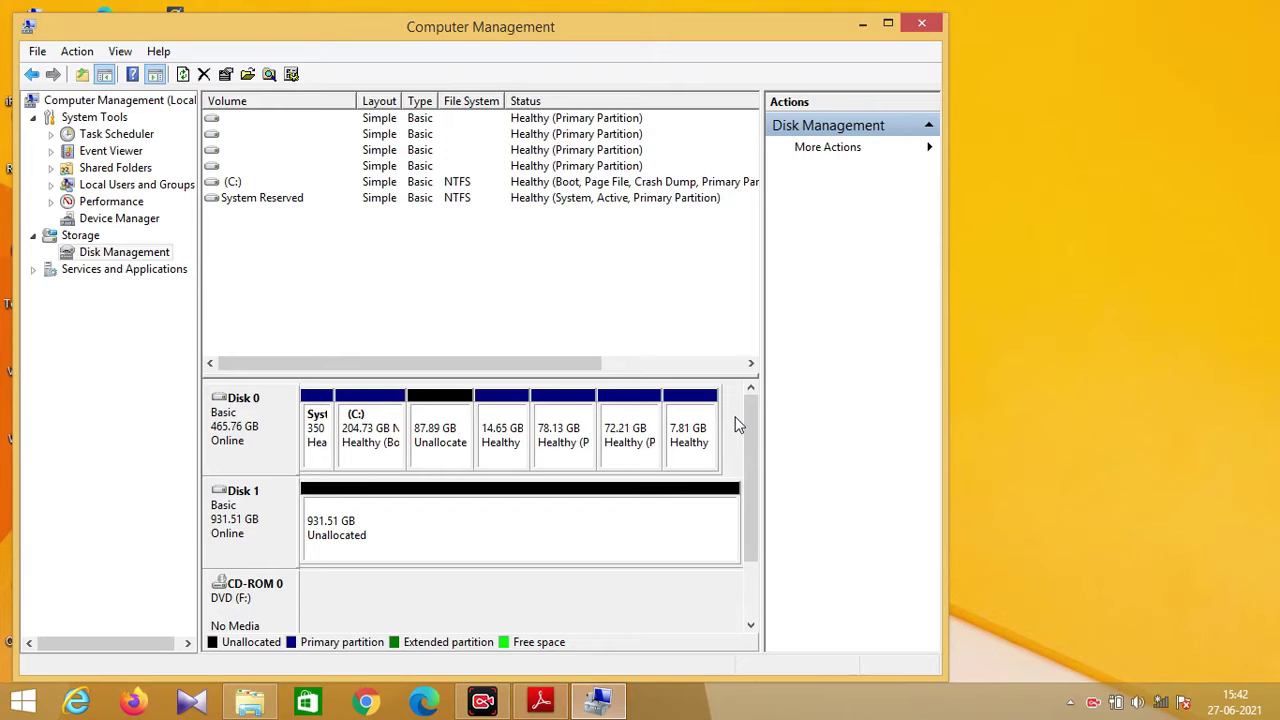
# Step: Start a new simple volume in Disk 1's unallocated space and set its size to 238466 MB
pyautogui.rightClick(556, 528)
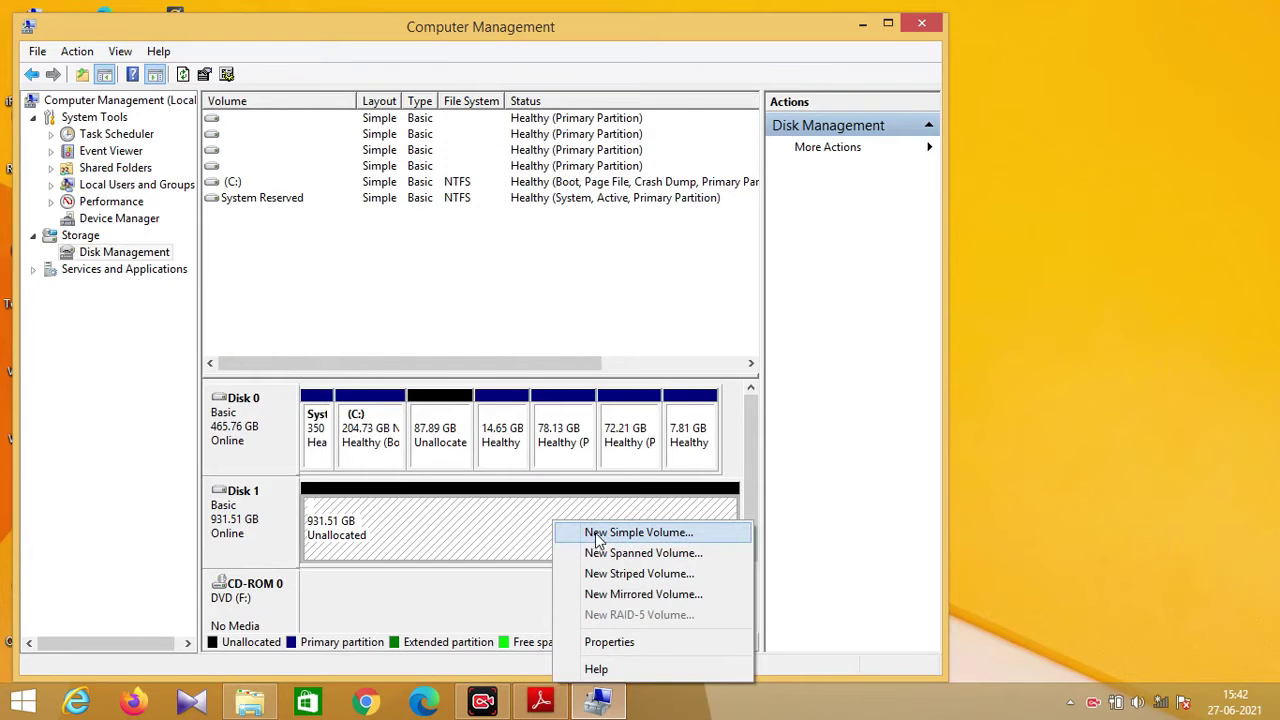
pyautogui.click(597, 537)
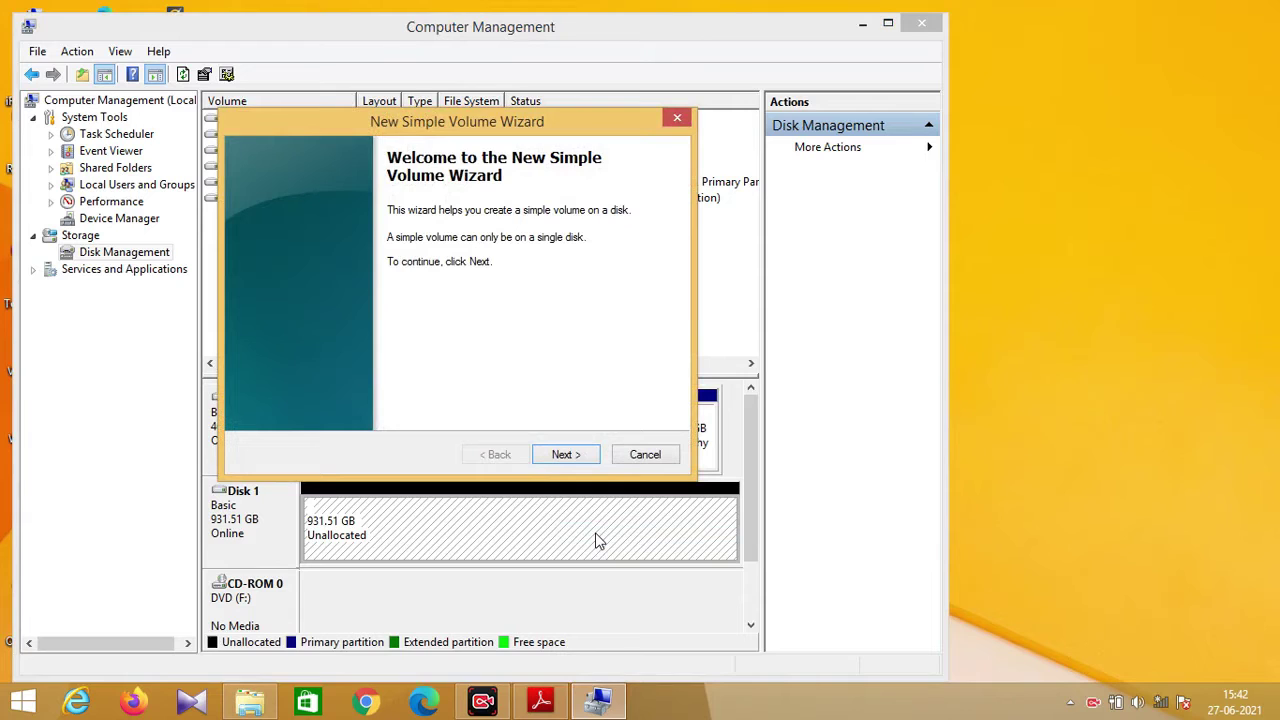
pyautogui.click(564, 455)
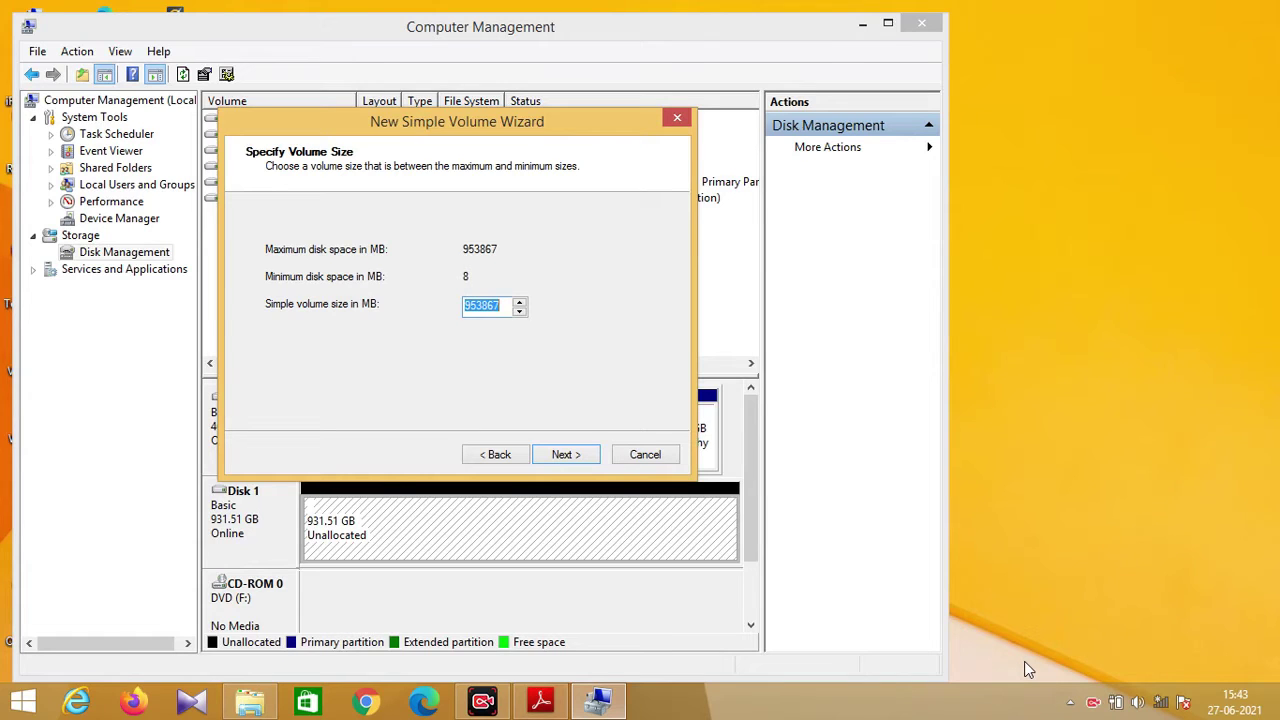
pyautogui.write('238466')
pyautogui.click(565, 454)
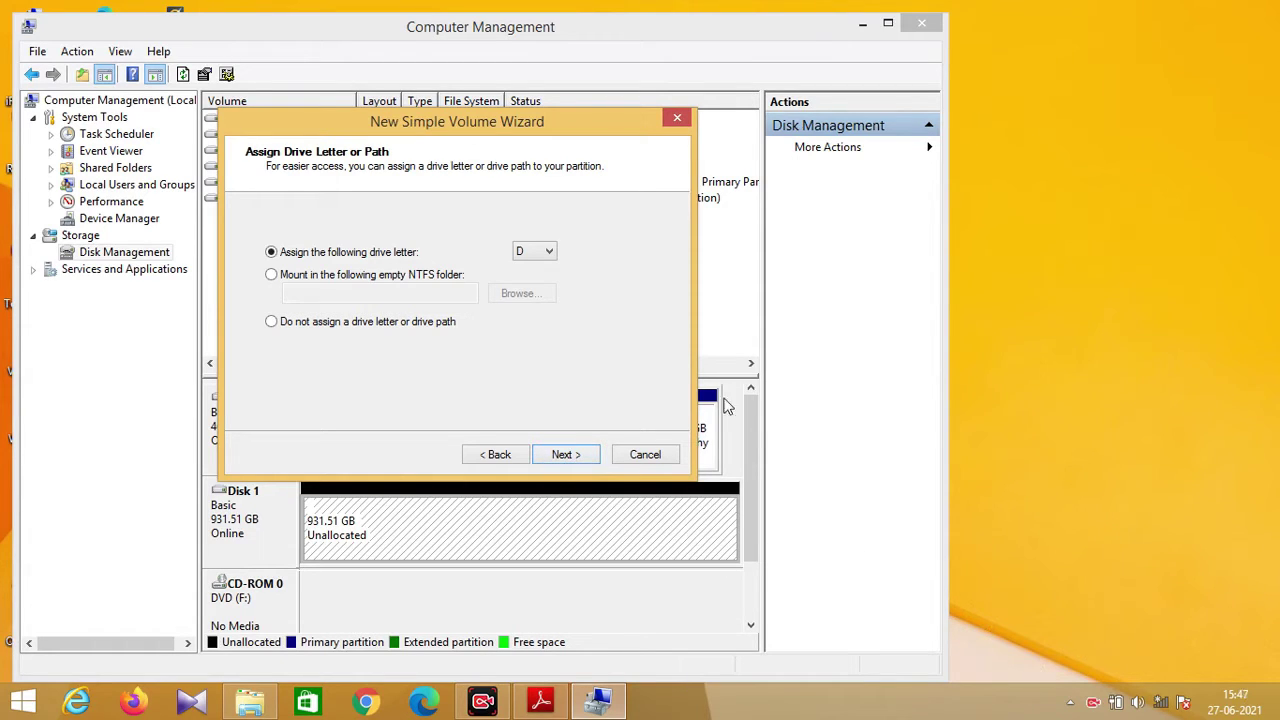
# Step: Assign drive letter E to the new volume and create it with an NTFS quick format, labelled New Volume
pyautogui.click(549, 253)
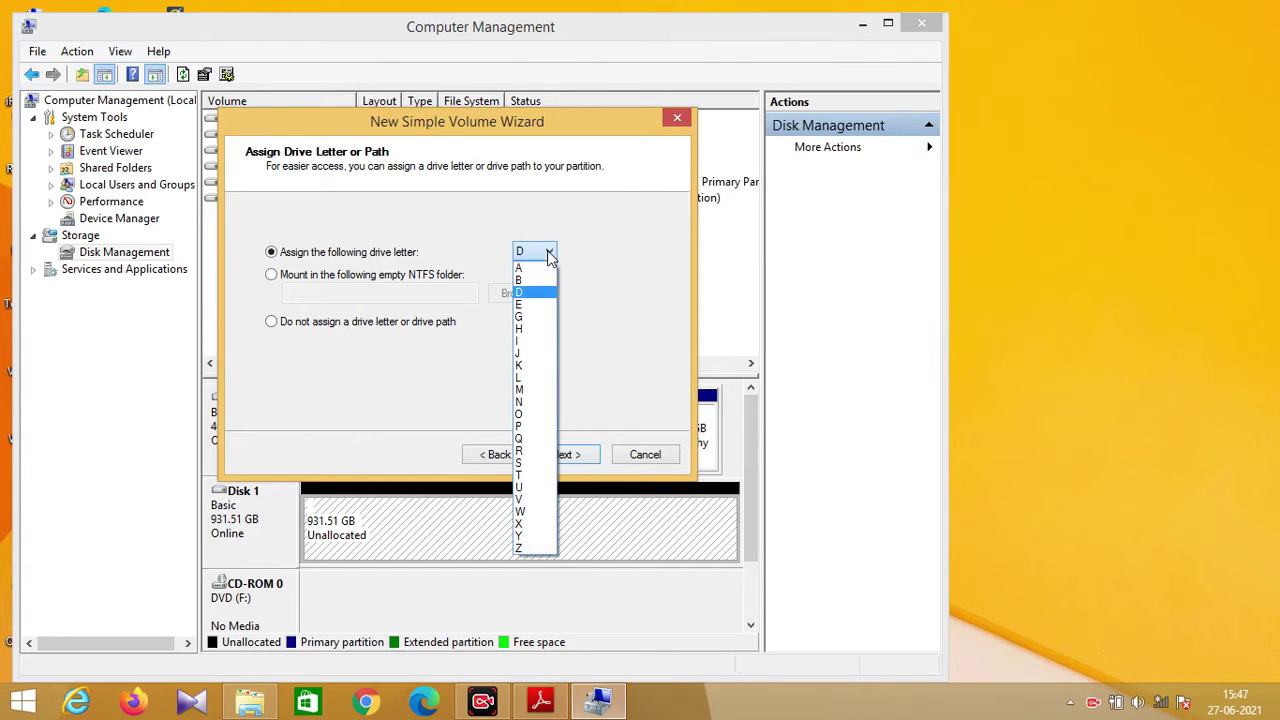
pyautogui.click(542, 305)
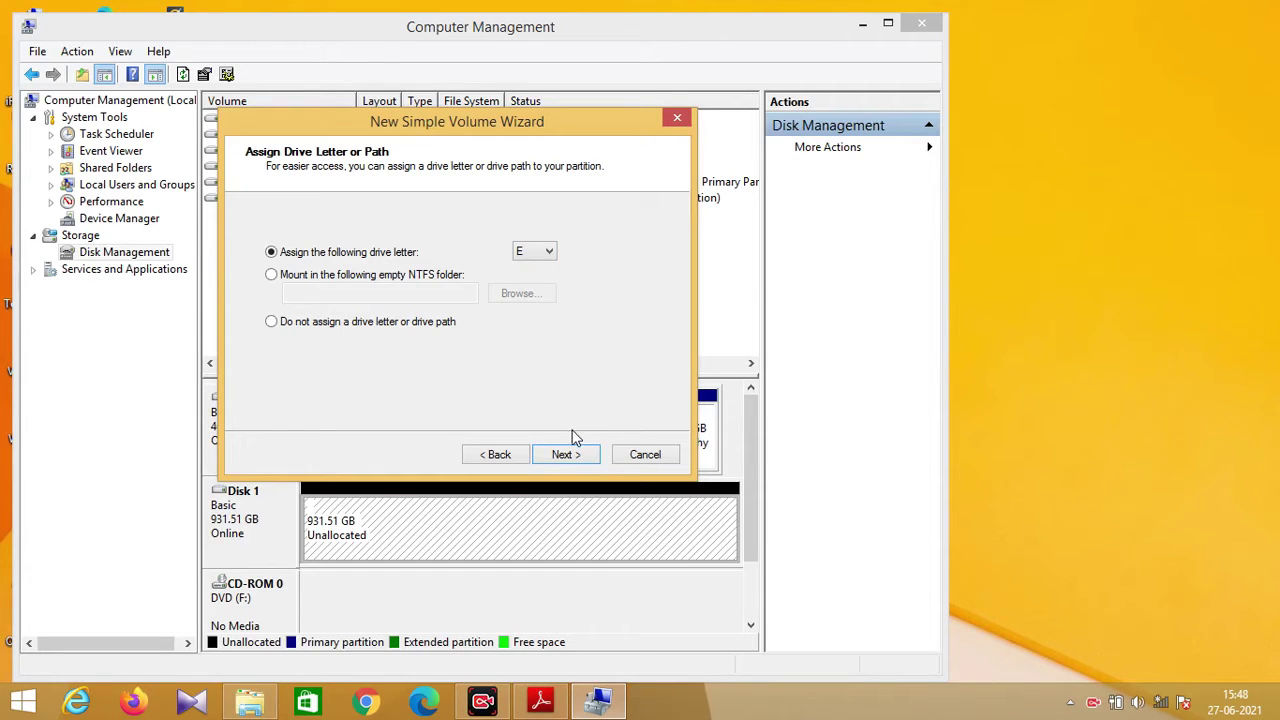
pyautogui.click(566, 455)
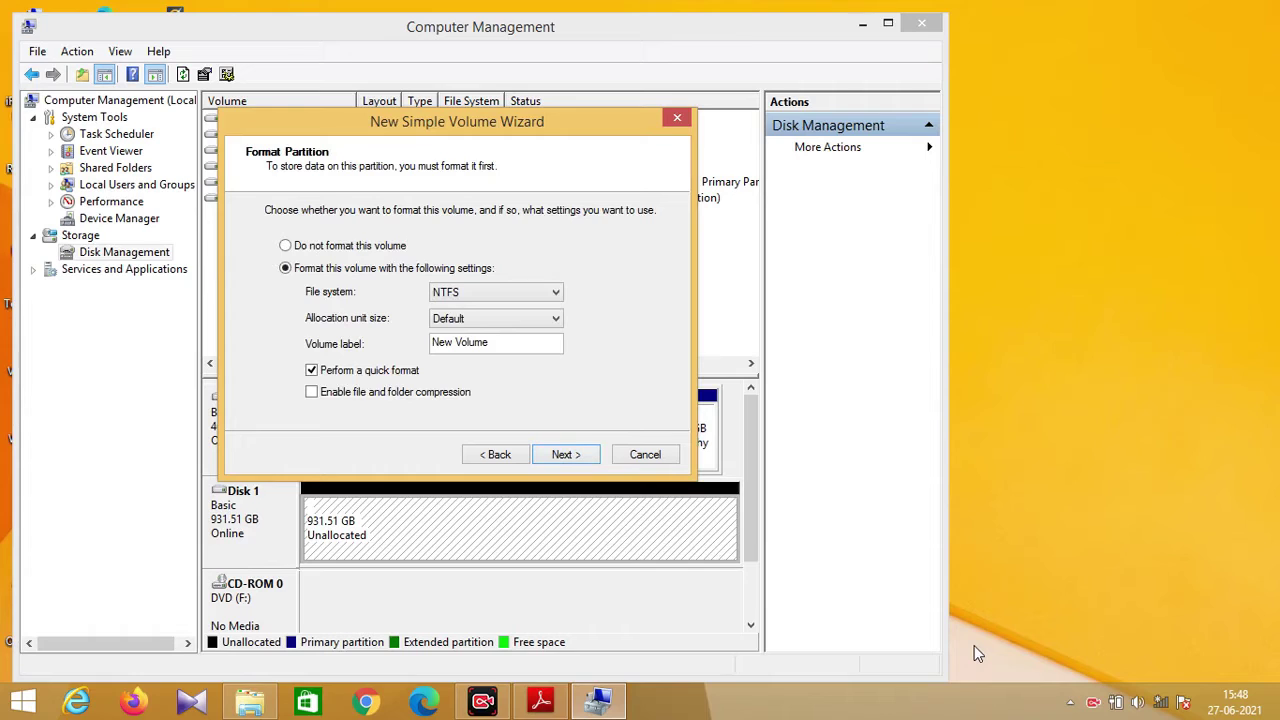
pyautogui.click(576, 458)
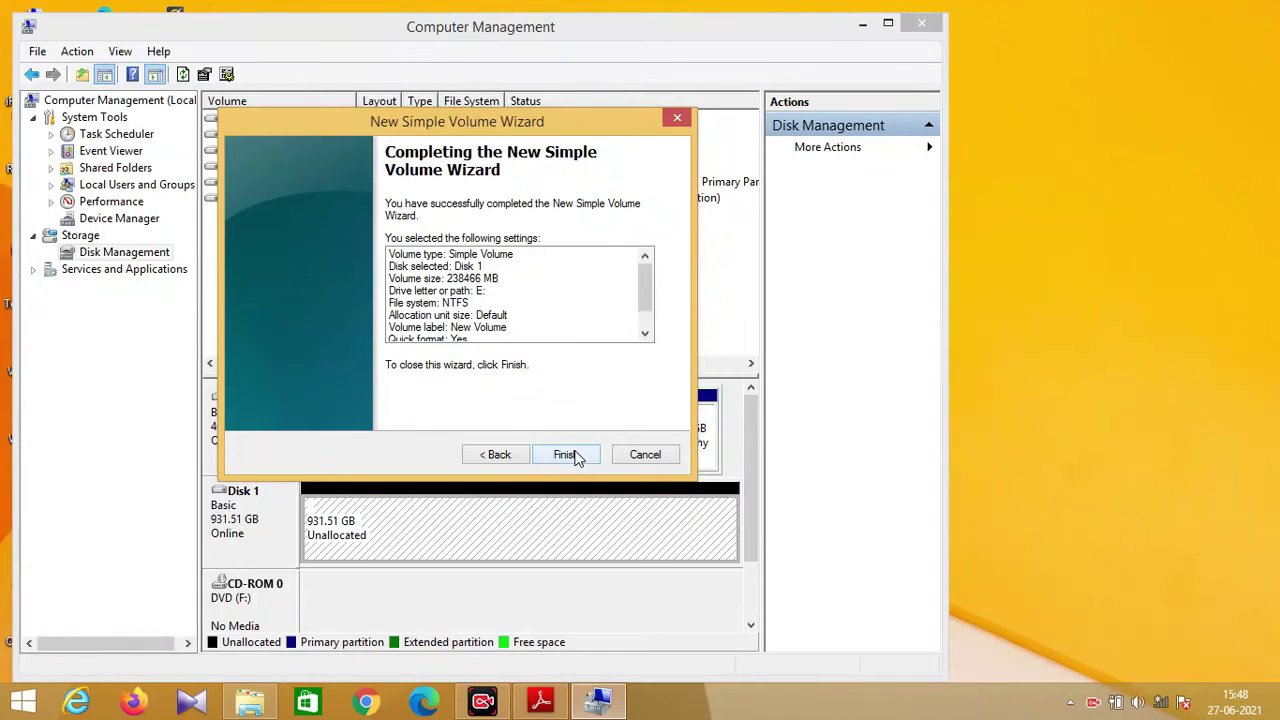
pyautogui.click(566, 455)
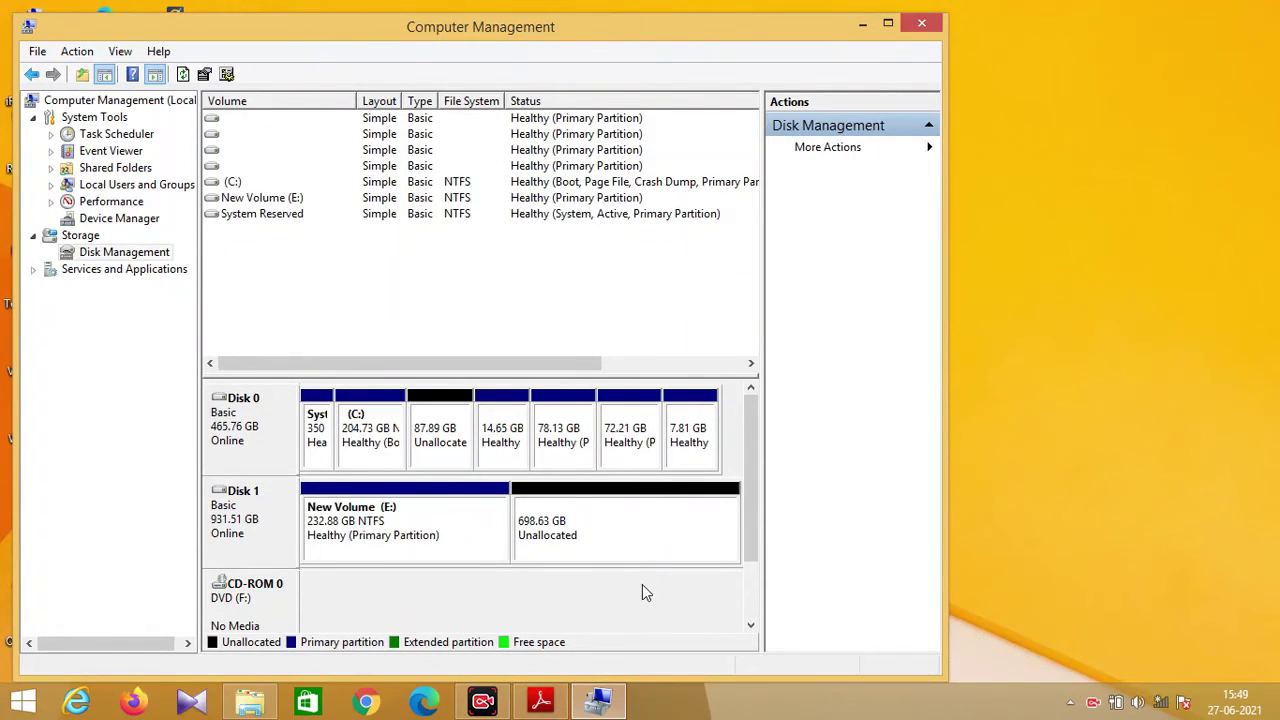
# Step: Start a second simple volume in the unallocated space beside E: on Disk 1, sized 357700 MB
pyautogui.rightClick(645, 548)
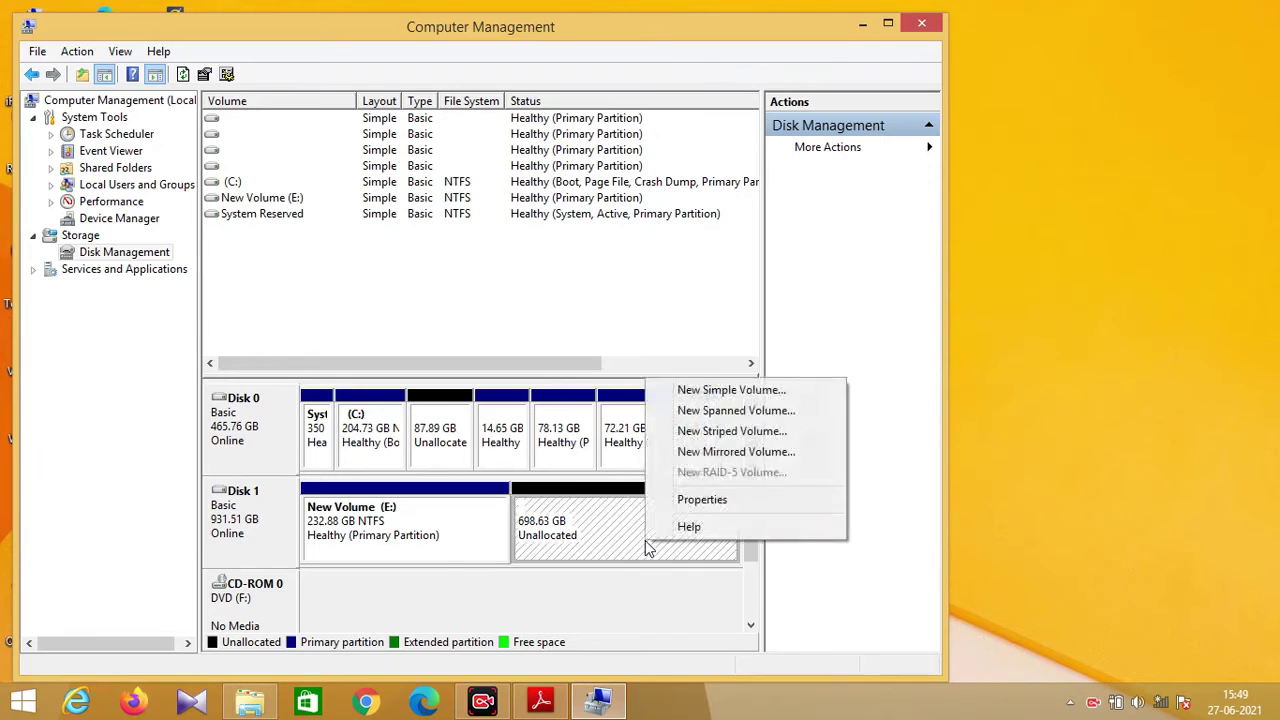
pyautogui.click(710, 392)
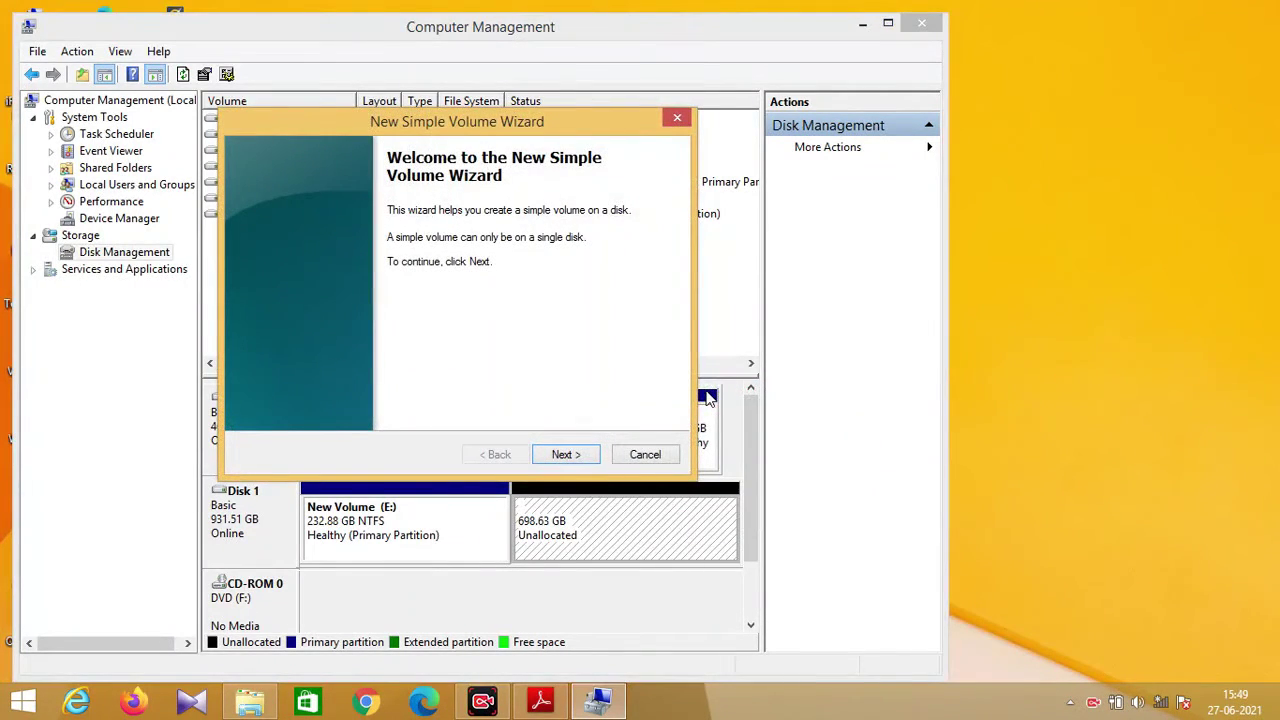
pyautogui.click(580, 452)
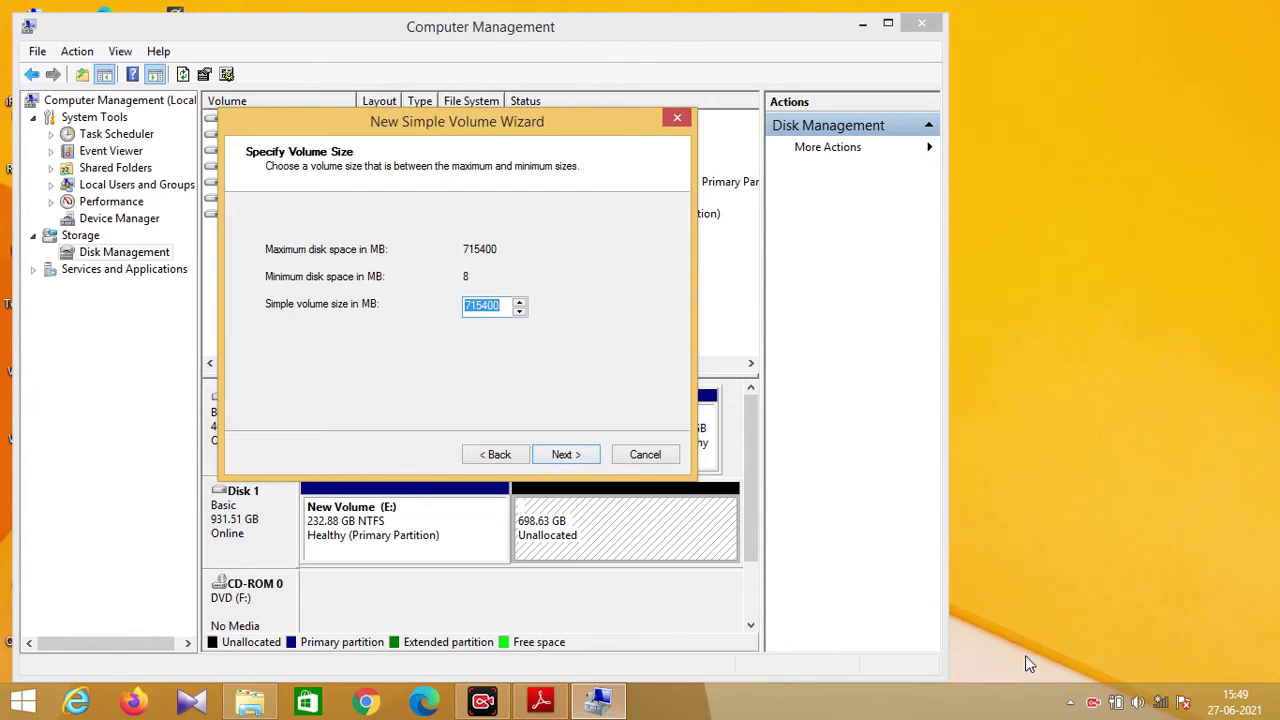
pyautogui.write('357700')
pyautogui.click(581, 455)
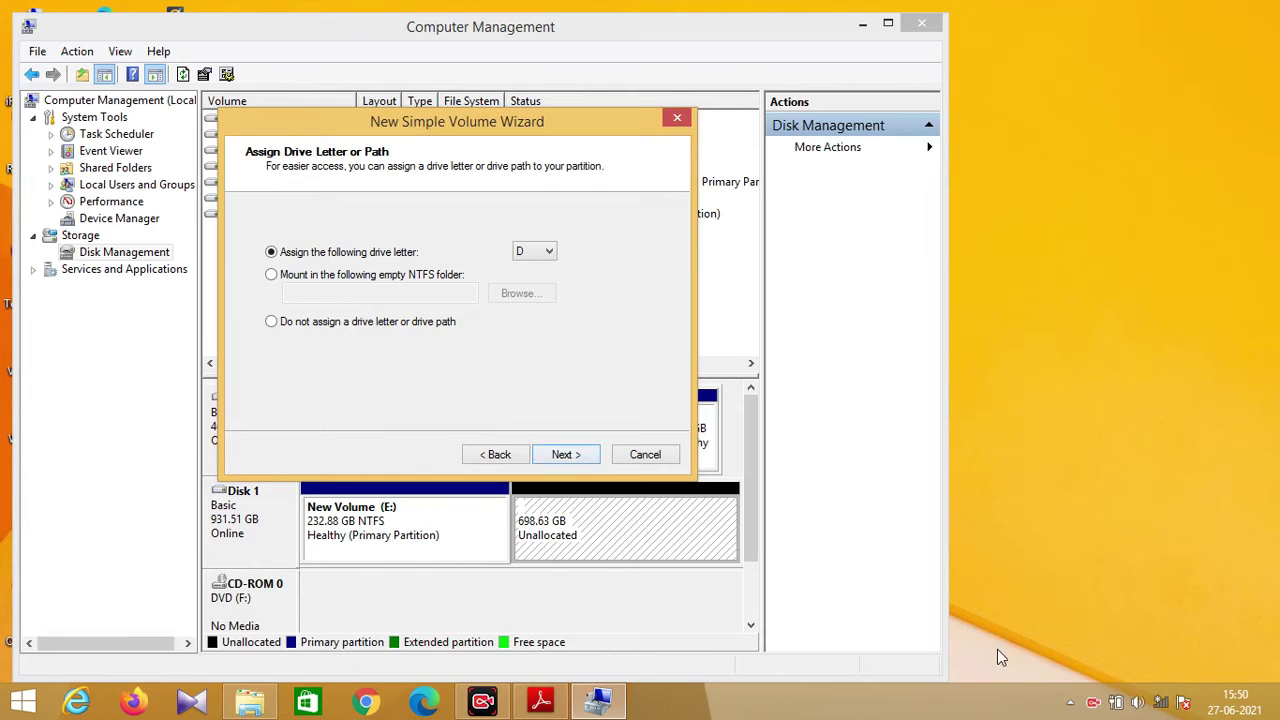
# Step: Assign drive letter G to the second volume and create it with the default NTFS quick format settings
pyautogui.press('Down')
pyautogui.click(563, 454)
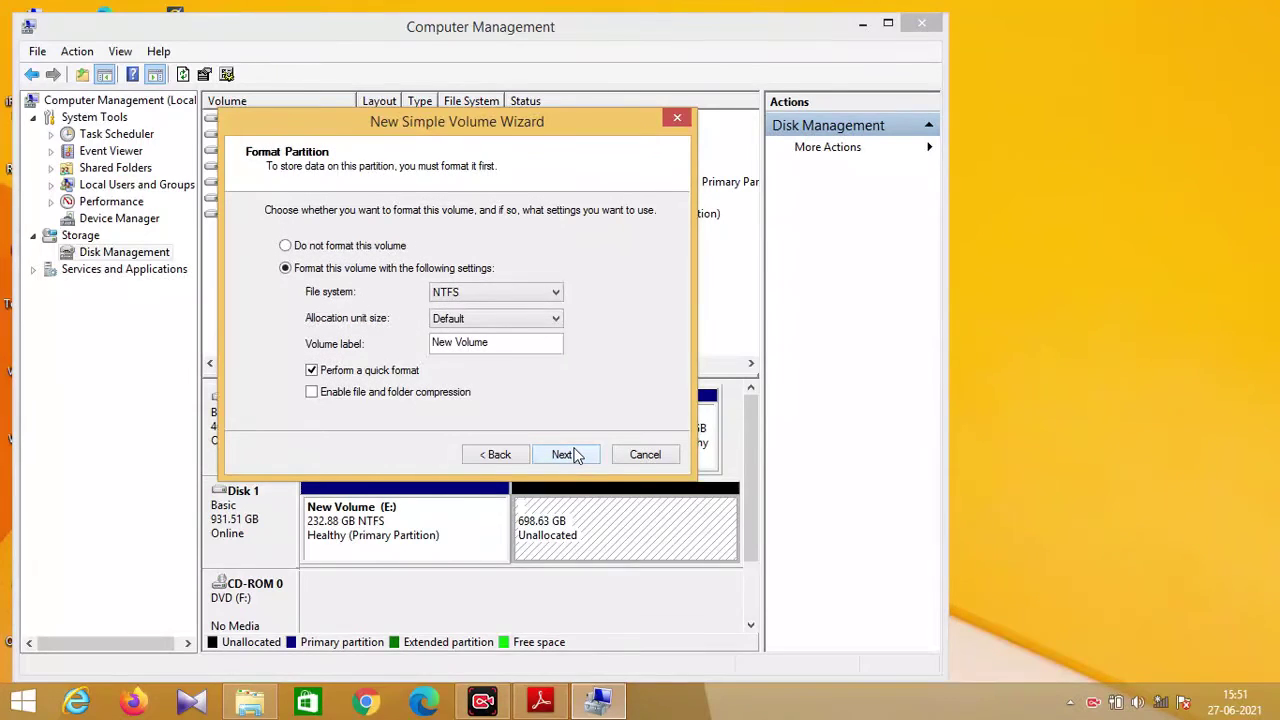
pyautogui.click(565, 454)
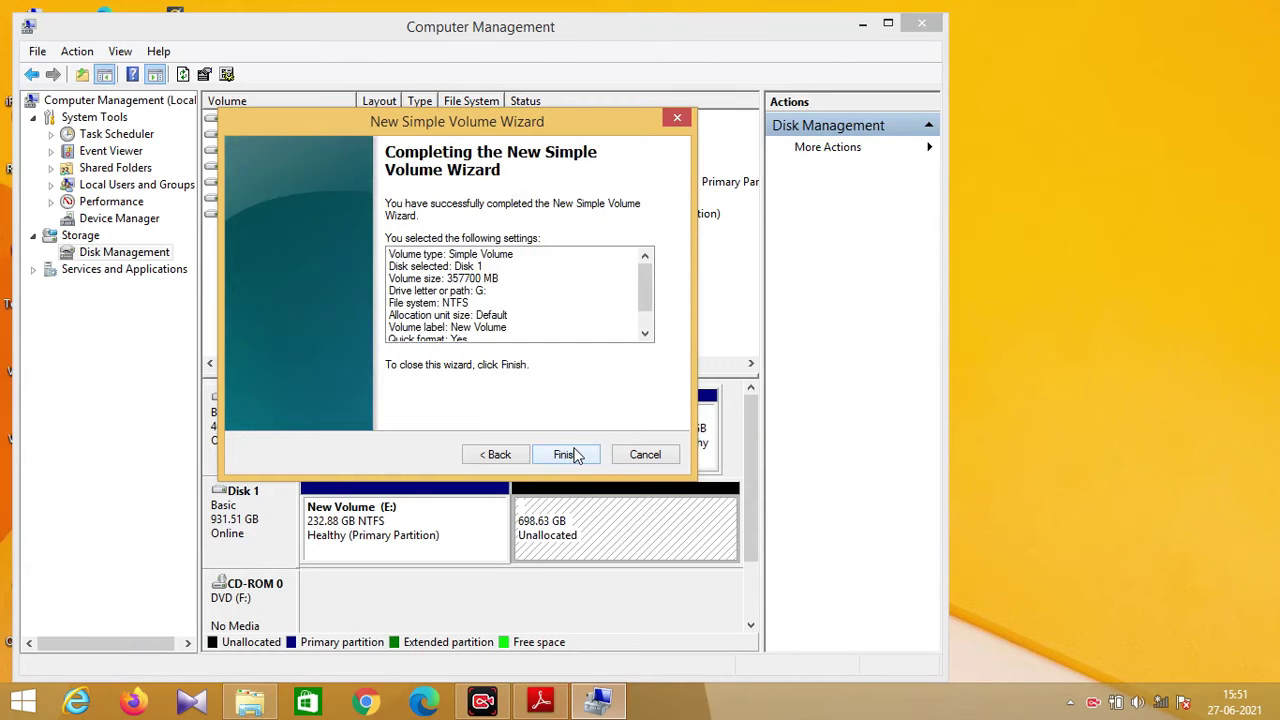
pyautogui.click(565, 454)
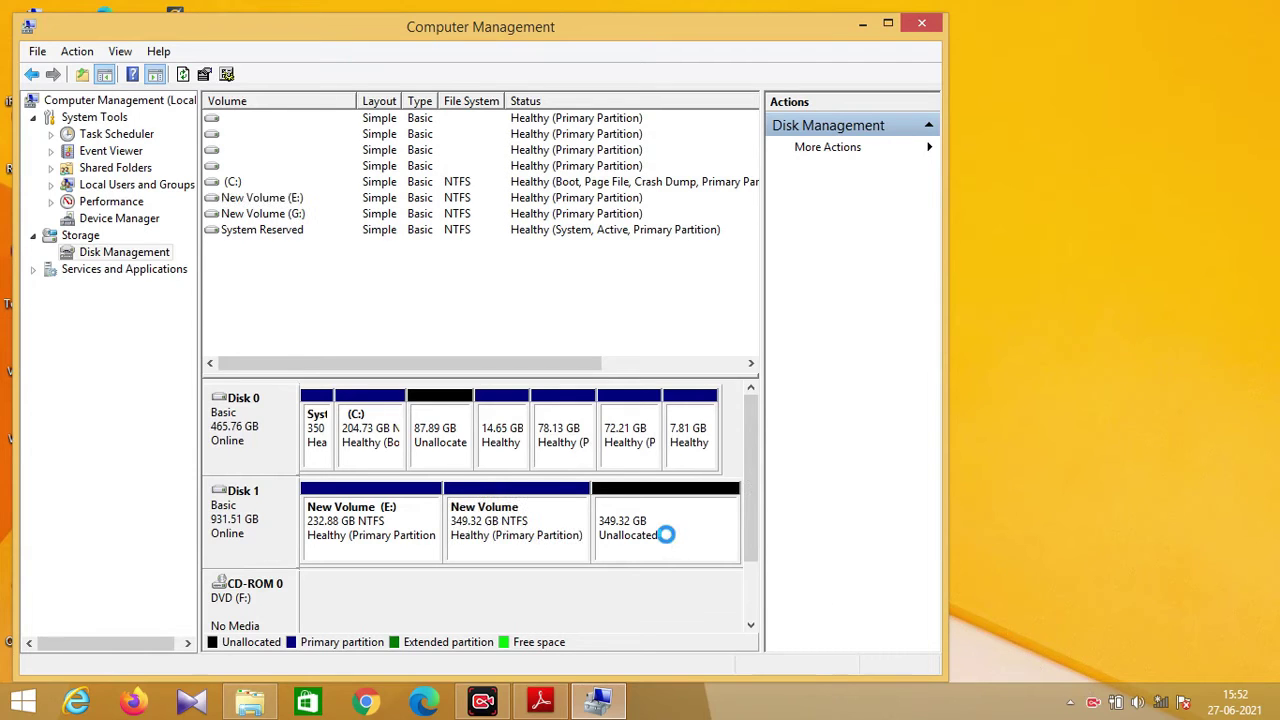
# Step: Start a third simple volume on Disk 1 using all the remaining unallocated space, 357700 MB
pyautogui.click(669, 541)
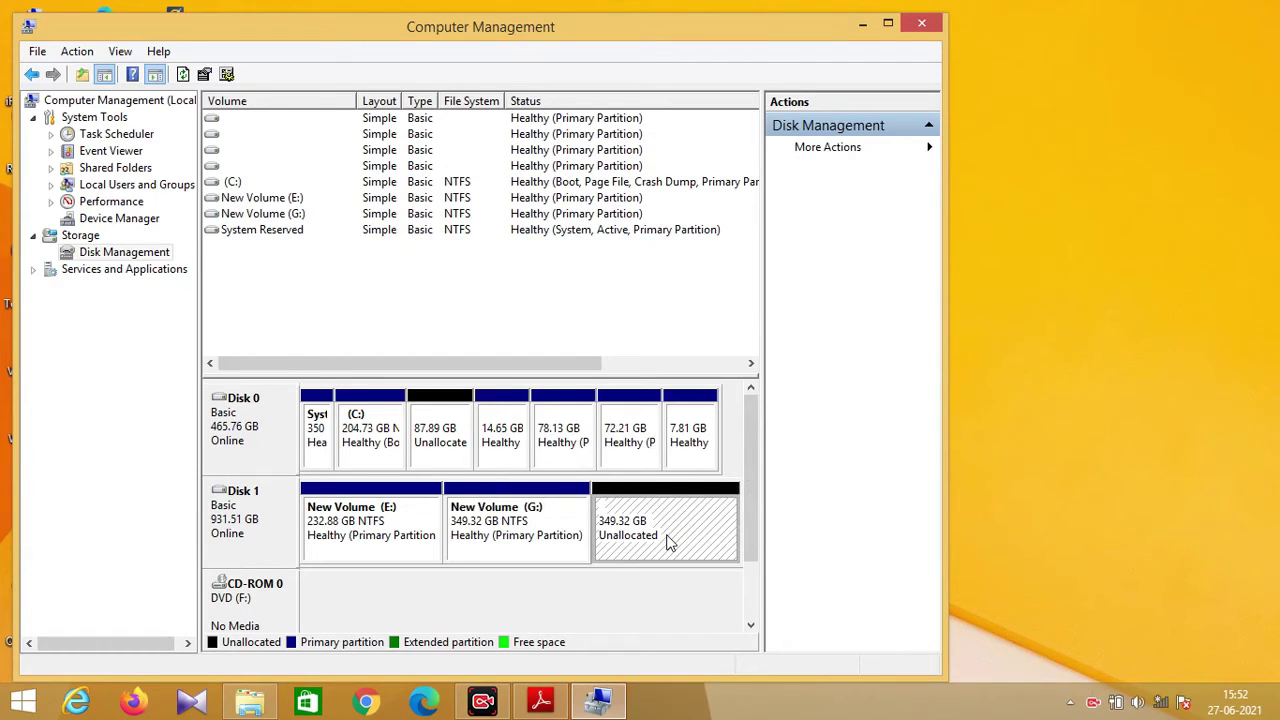
pyautogui.rightClick(669, 541)
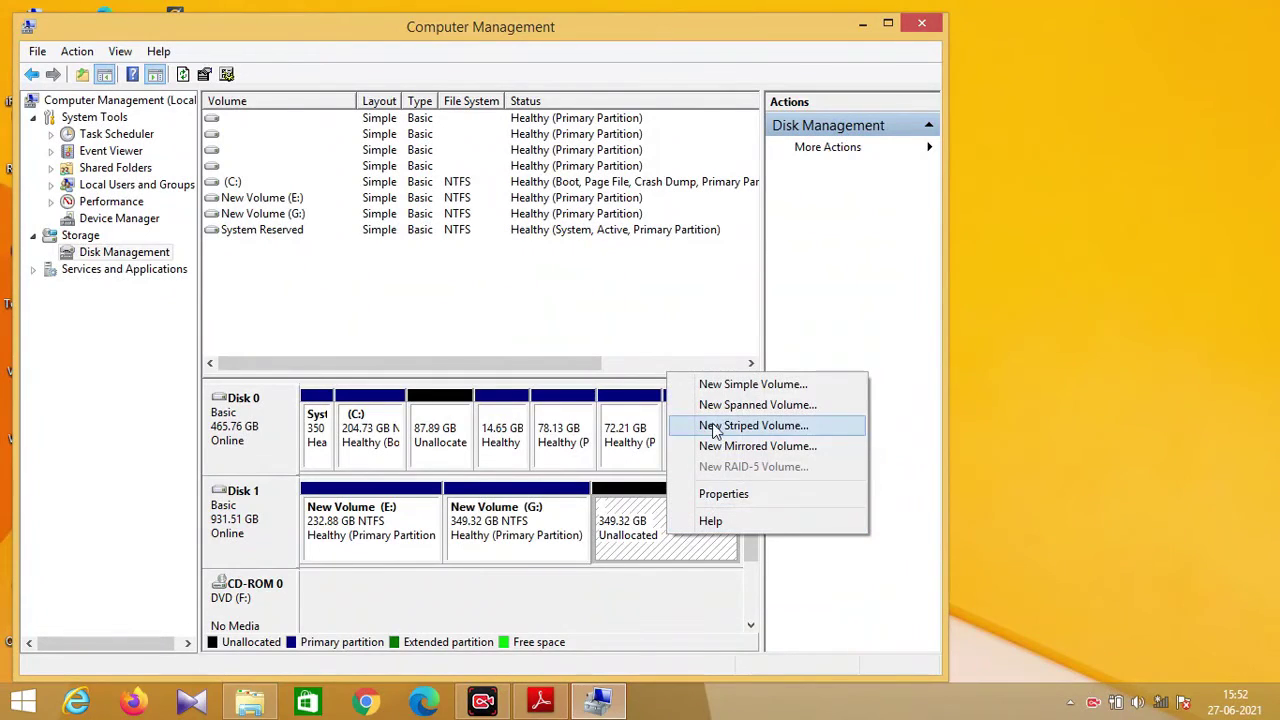
pyautogui.click(722, 389)
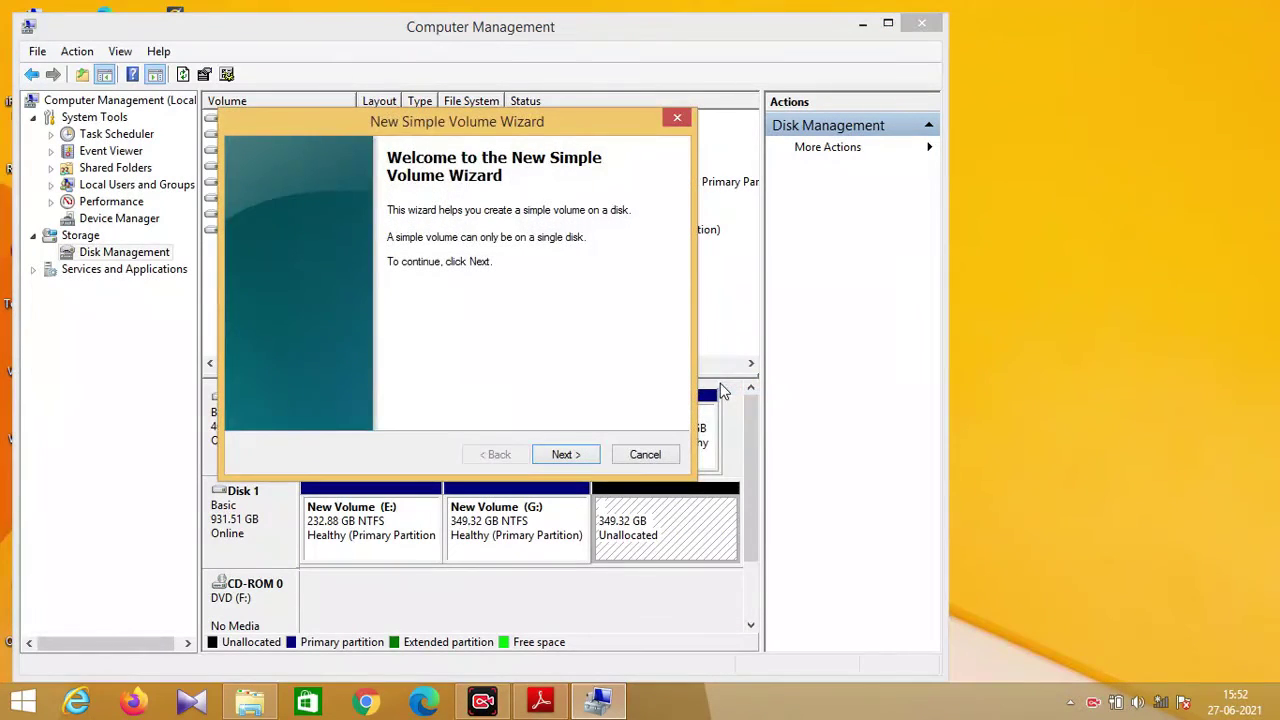
pyautogui.click(579, 455)
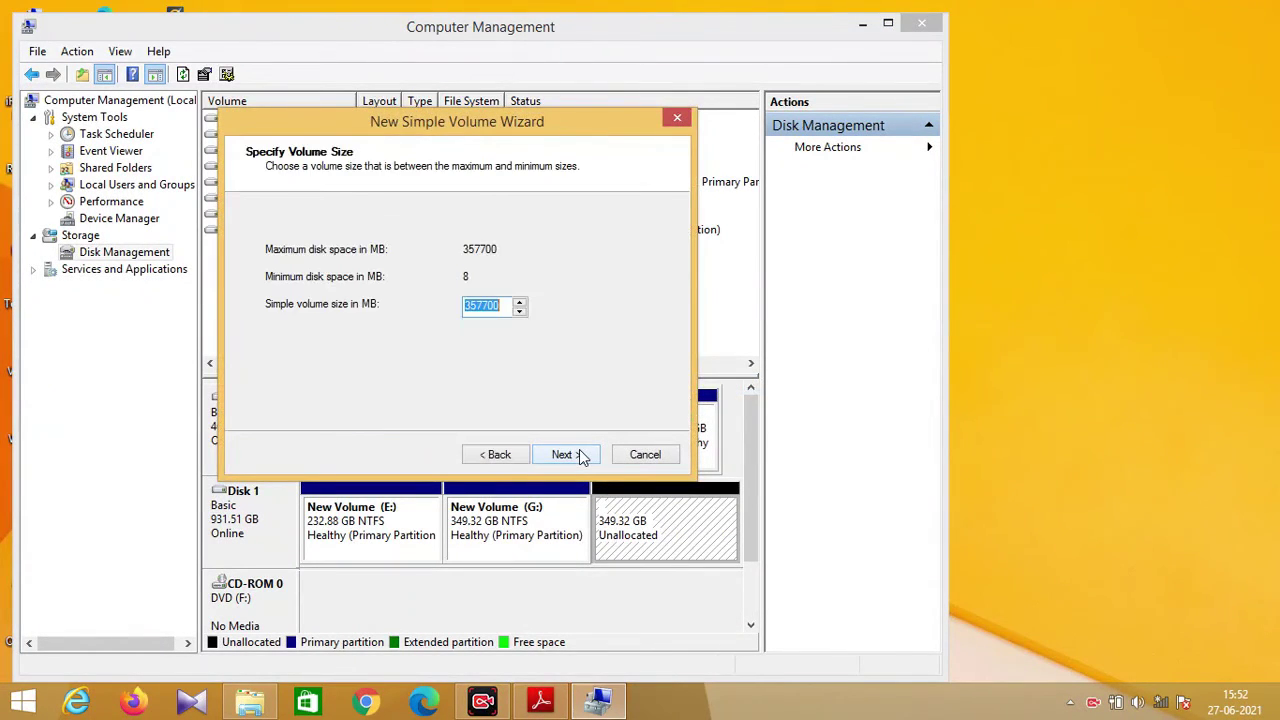
pyautogui.click(580, 455)
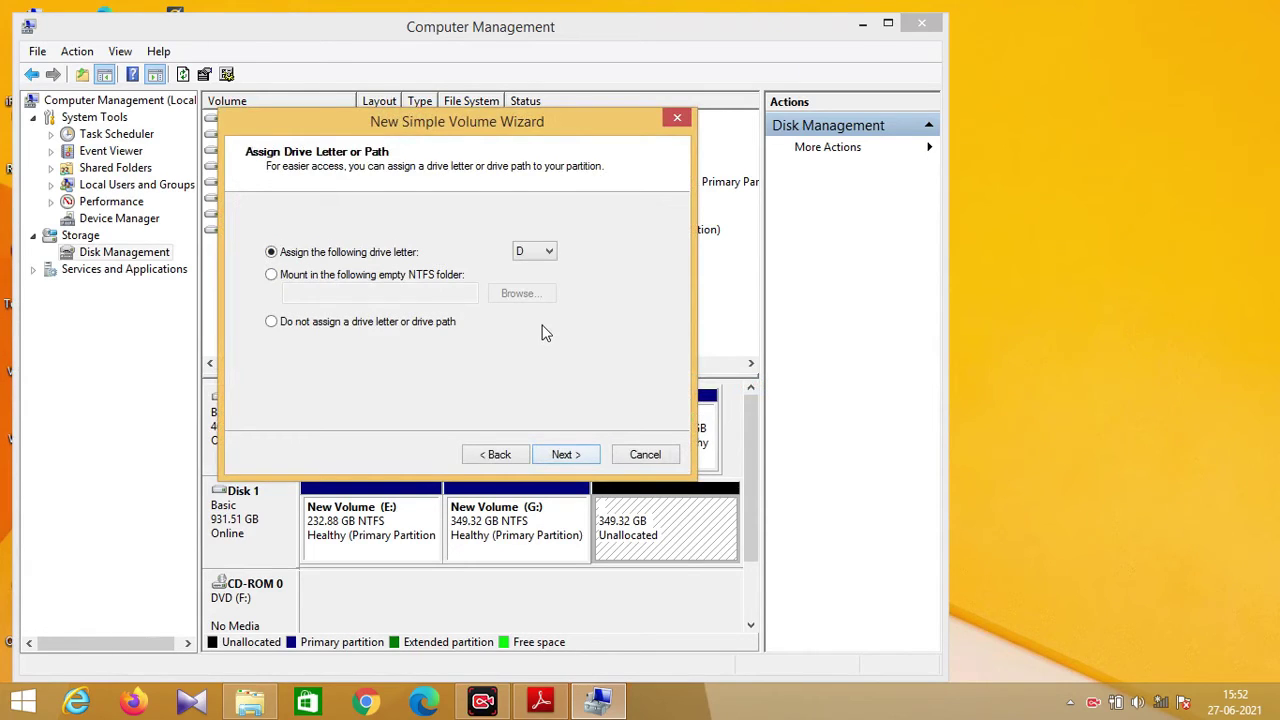
# Step: Assign drive letter H to the third volume and create it with the default NTFS quick format settings
pyautogui.click(550, 252)
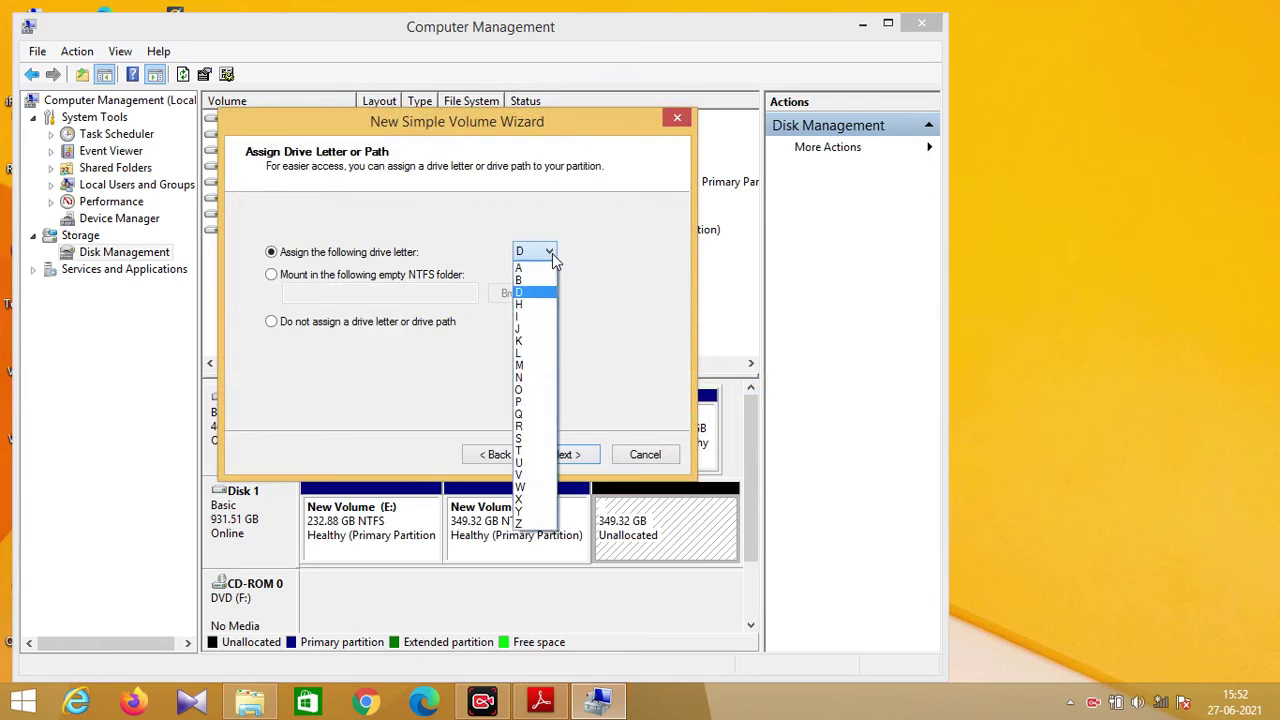
pyautogui.click(547, 313)
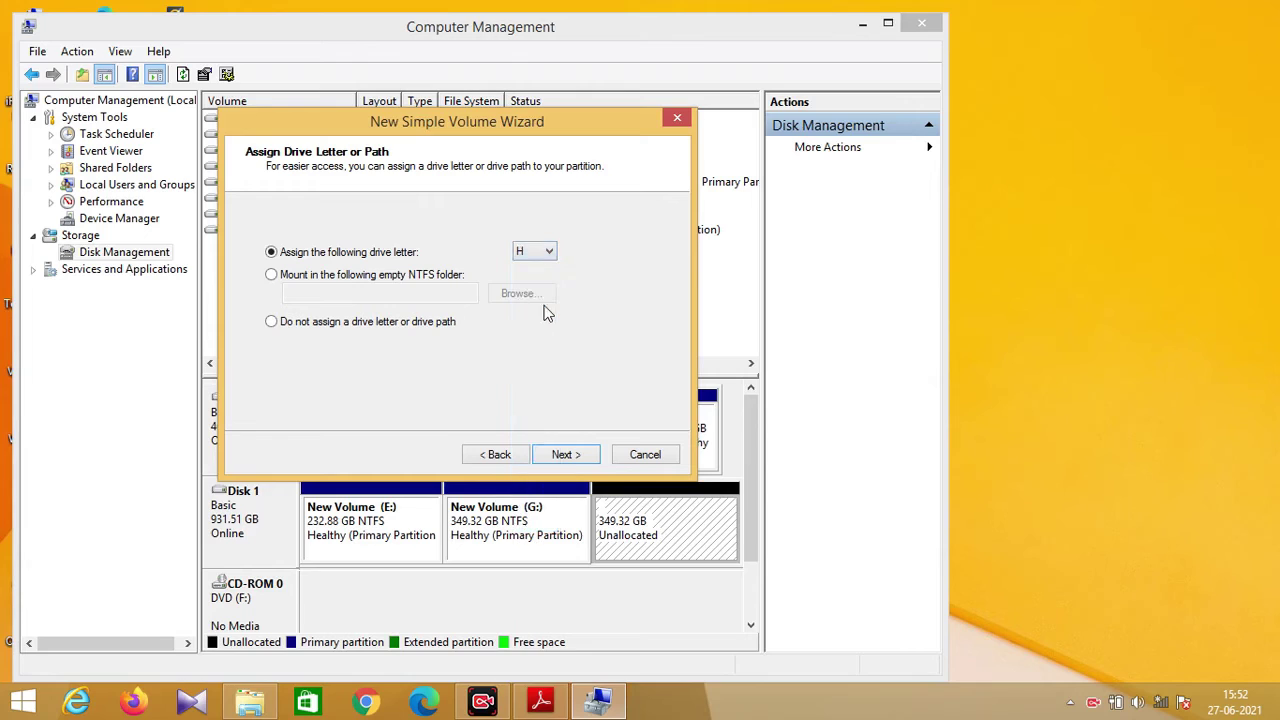
pyautogui.click(563, 455)
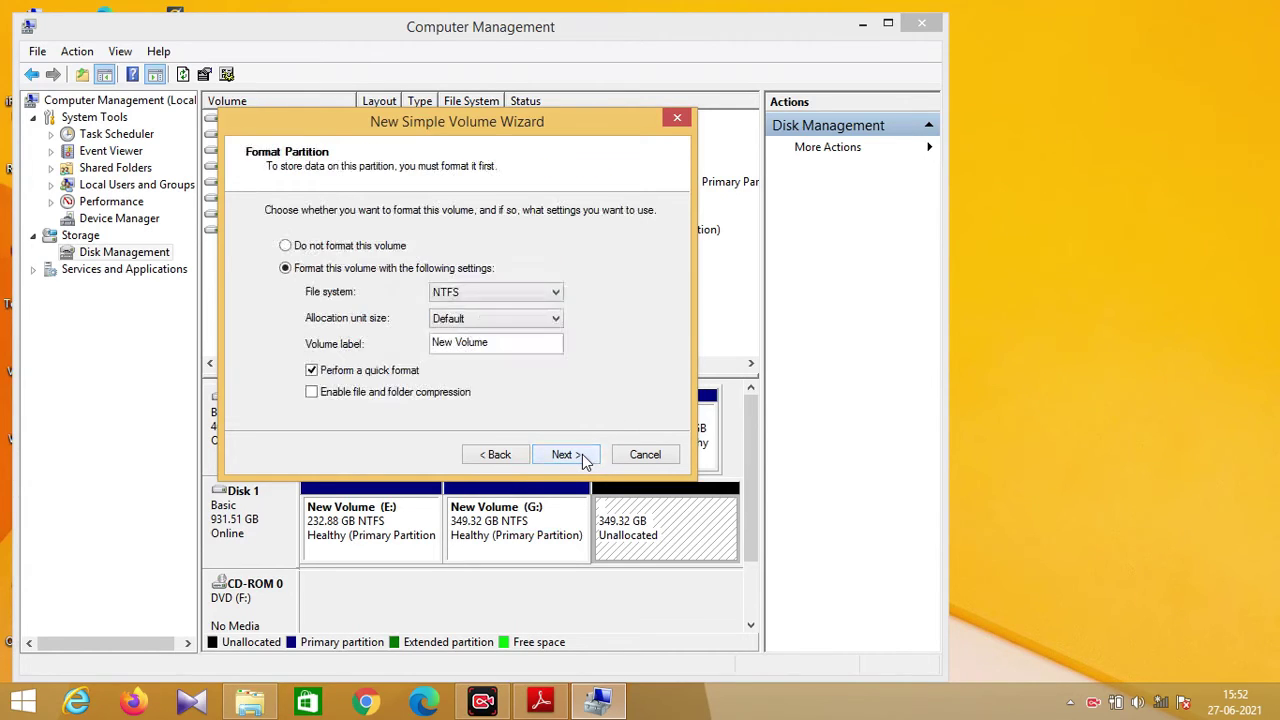
pyautogui.click(585, 458)
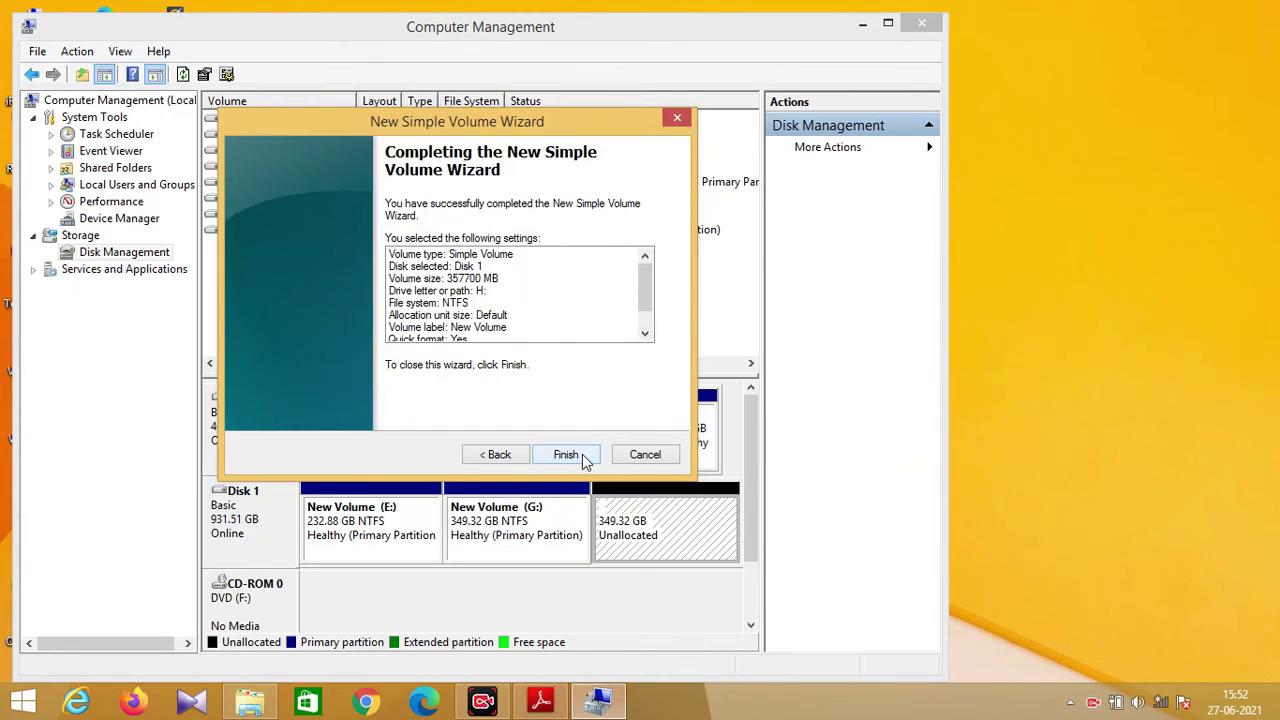
pyautogui.click(566, 455)
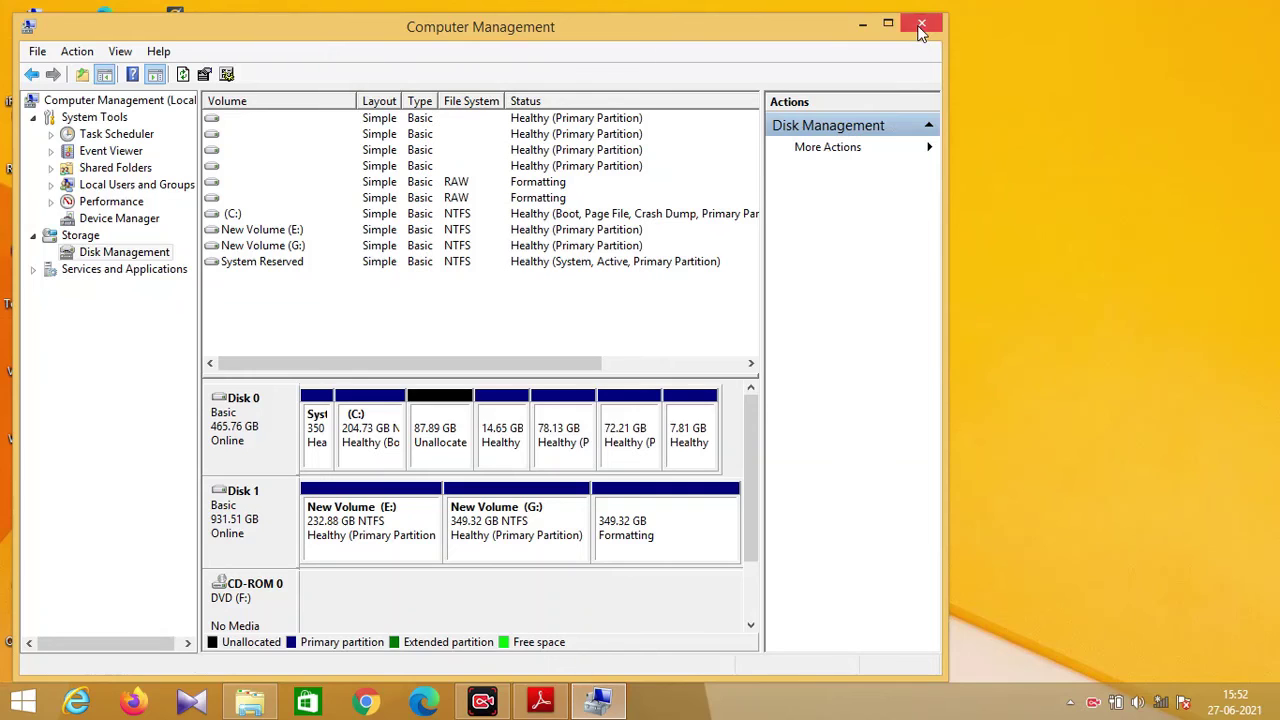
# Step: Minimize Computer Management, open This PC, and examine the used and free space in the properties of New Volume (E:)
pyautogui.click(860, 26)
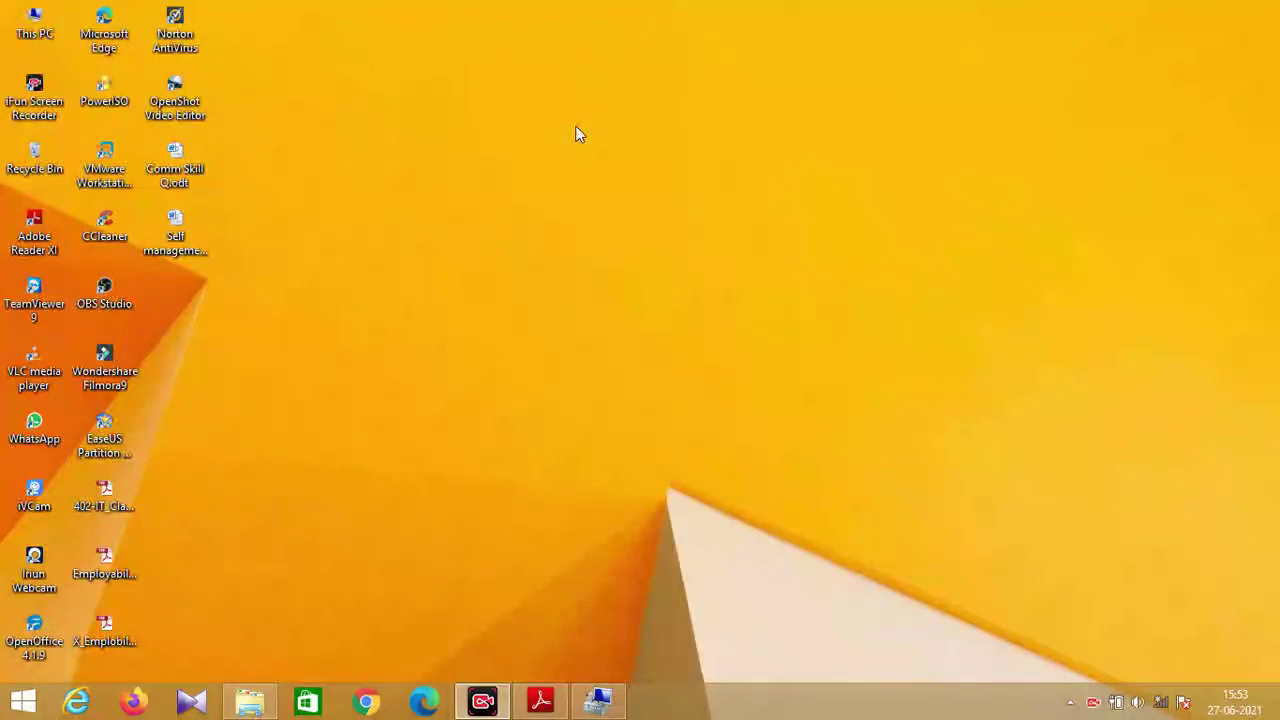
pyautogui.doubleClick(35, 28)
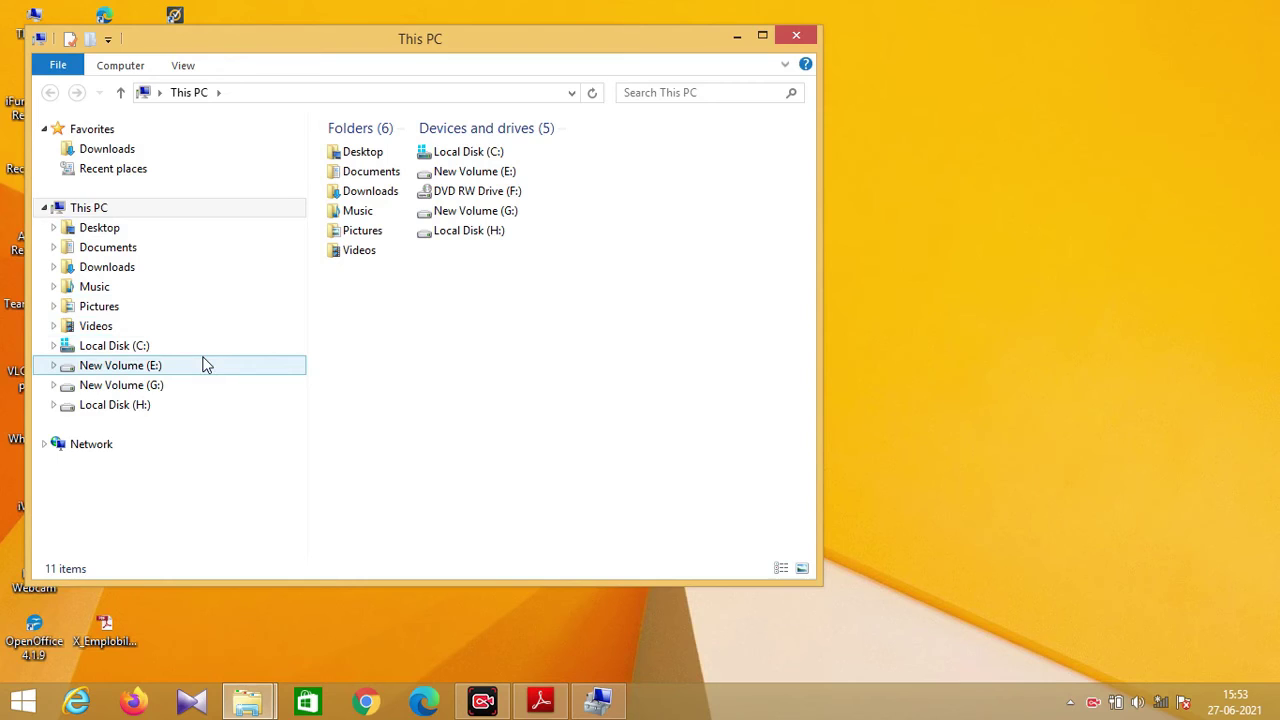
pyautogui.click(179, 368)
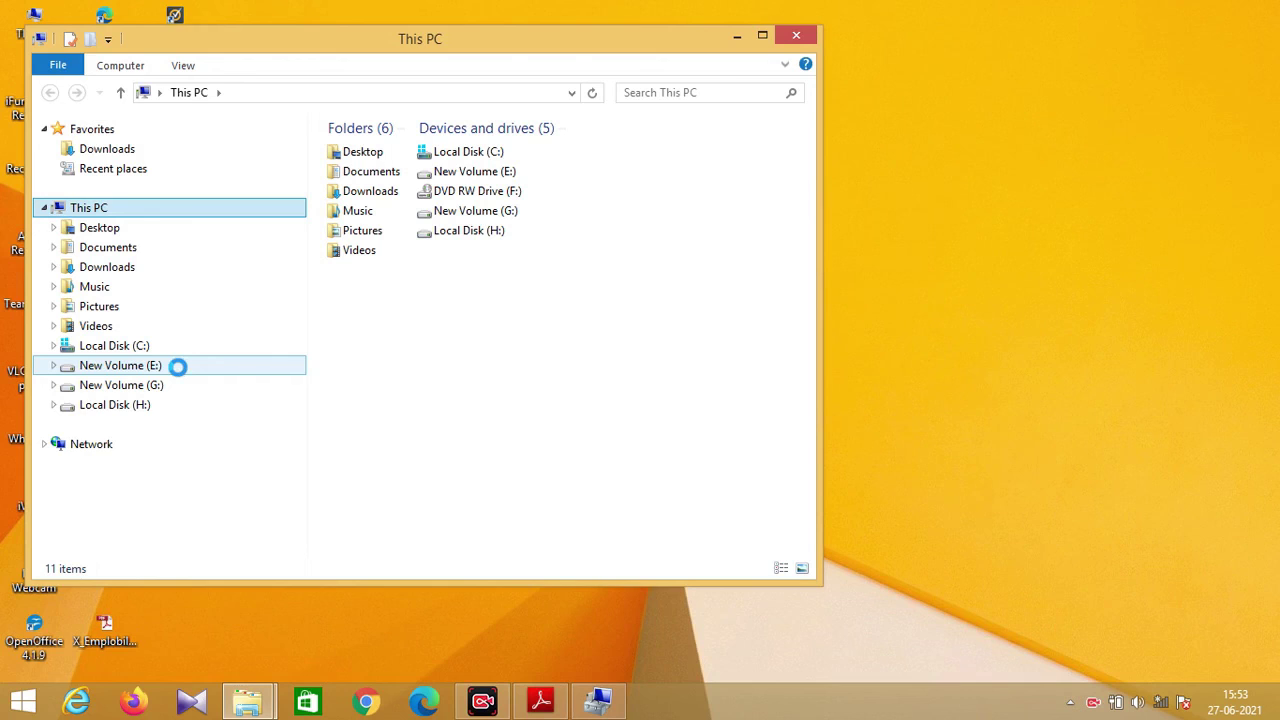
pyautogui.rightClick(178, 366)
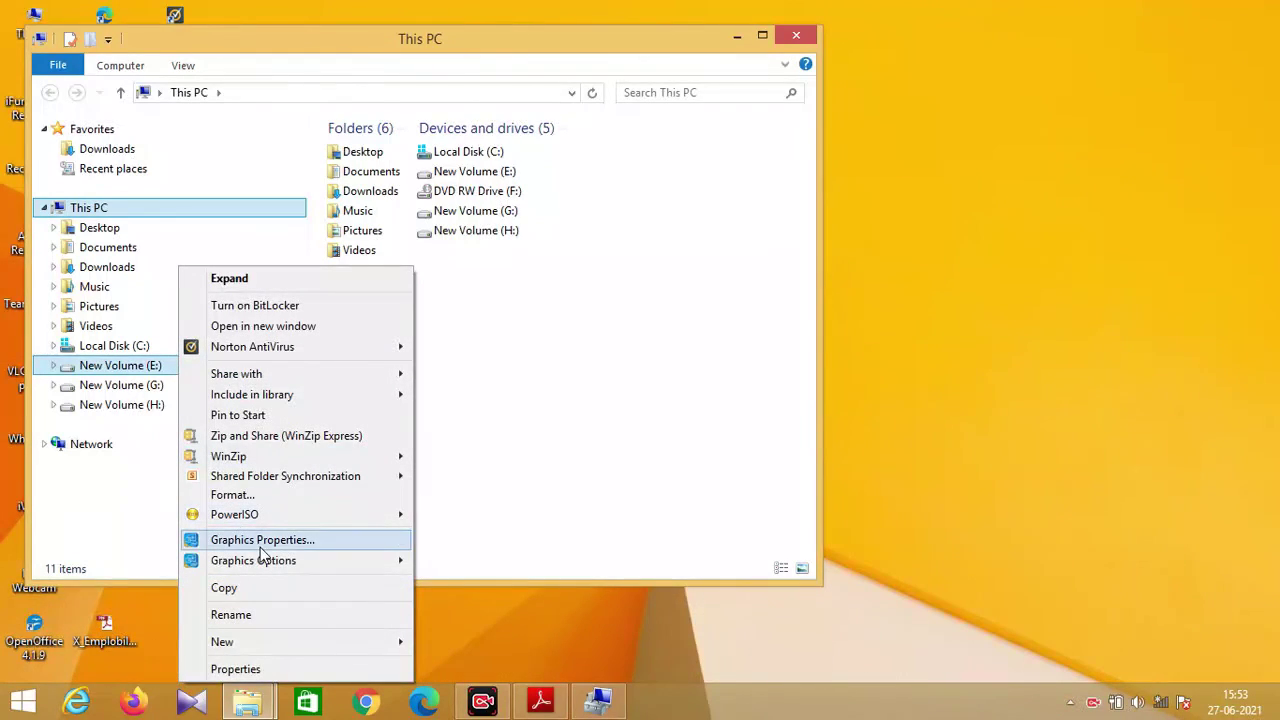
pyautogui.click(298, 669)
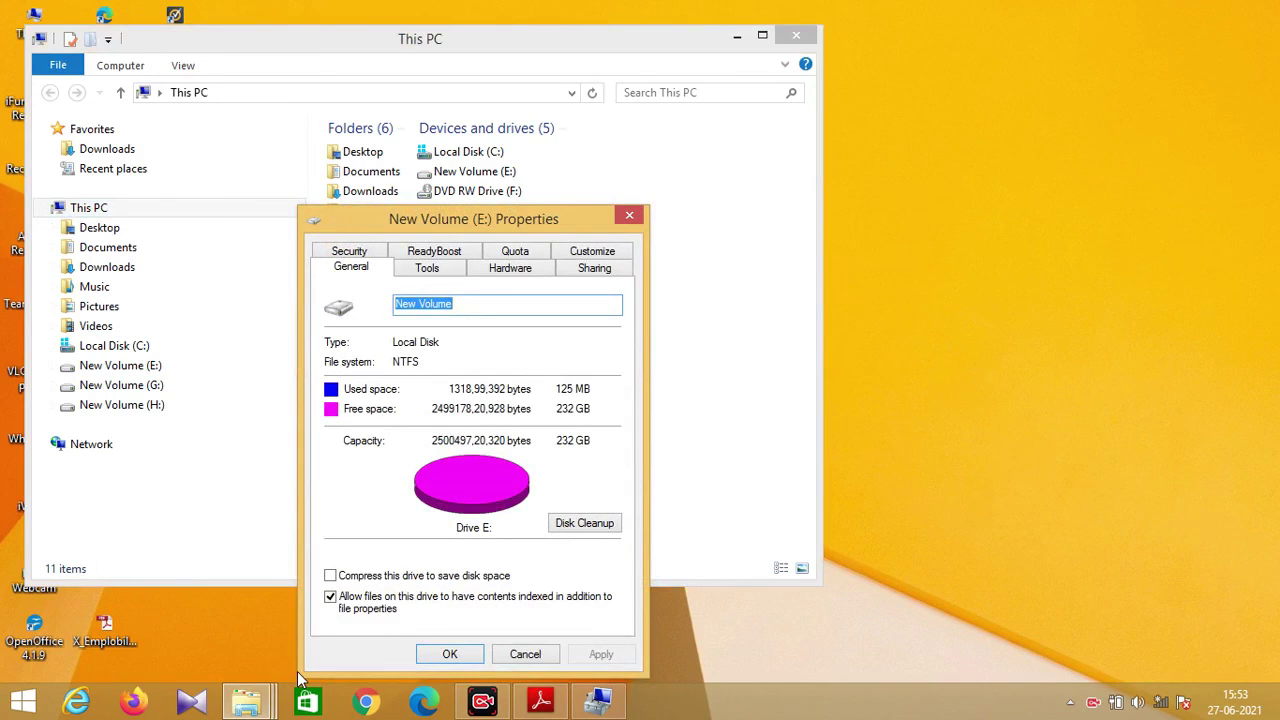
pyautogui.click(450, 654)
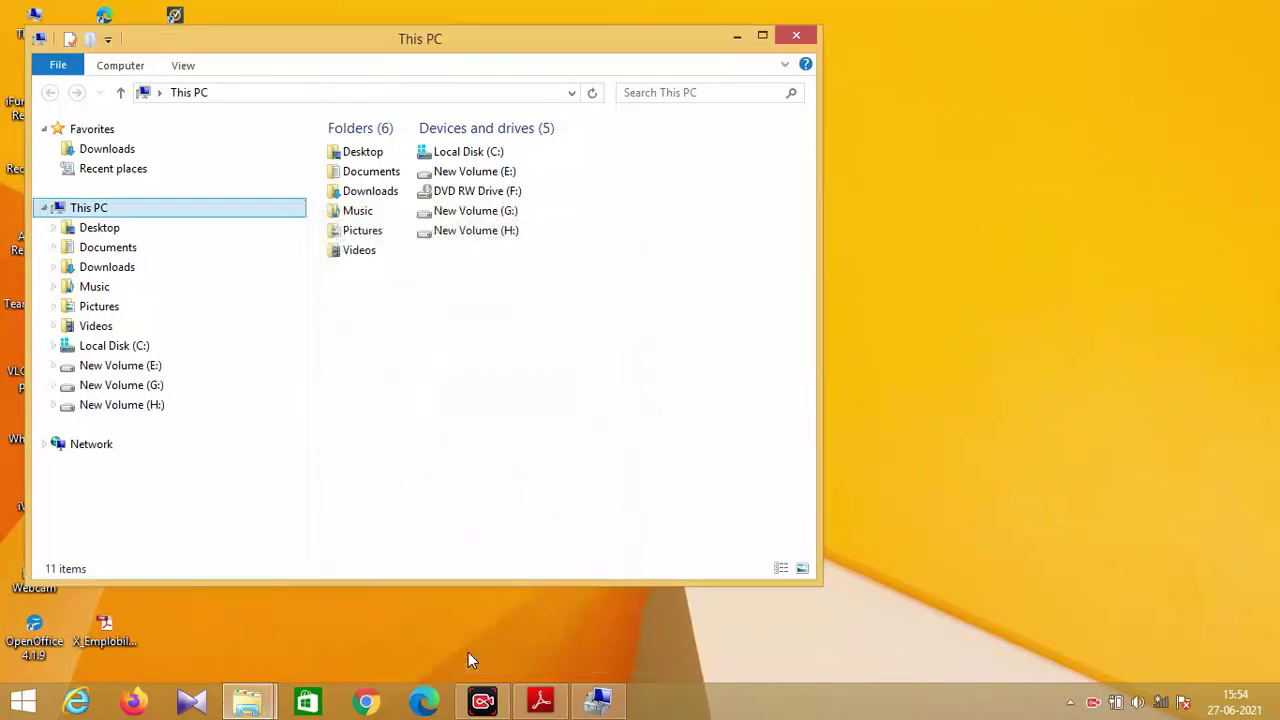